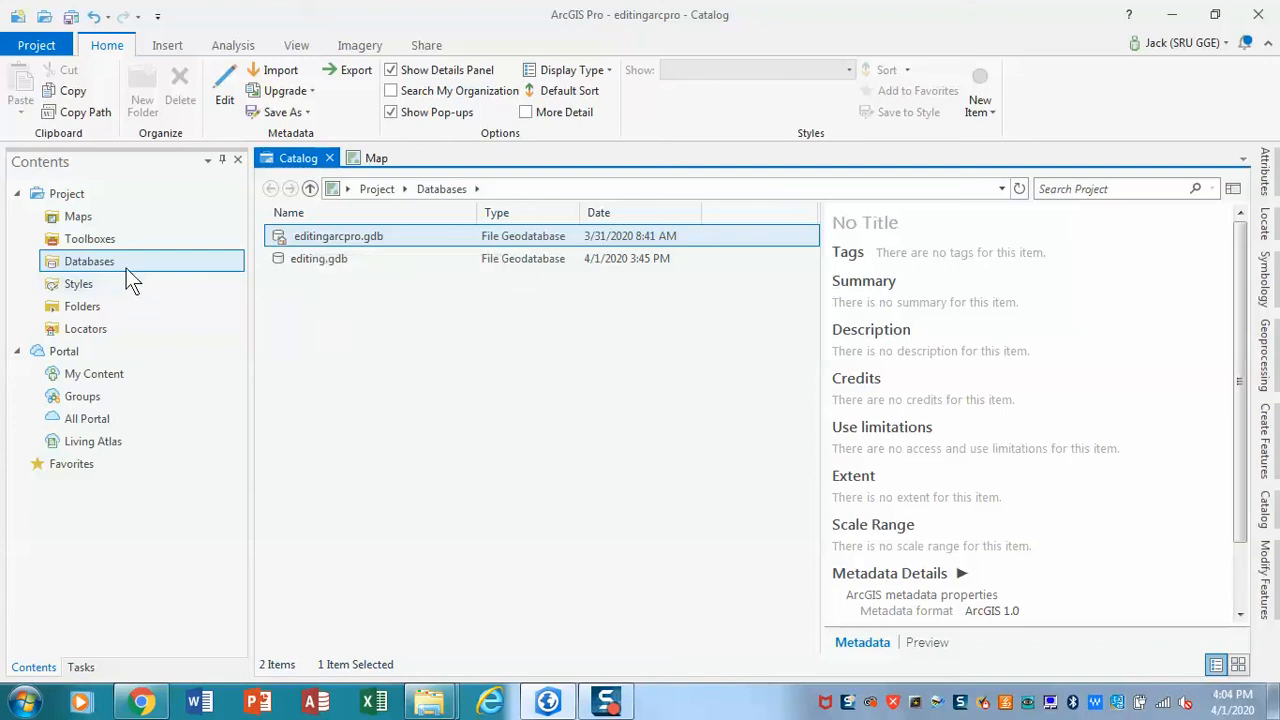
# - Start a new feature class in editingarcpro.gdb named Colleges with Point as its feature type
pyautogui.rightClick(338, 240)
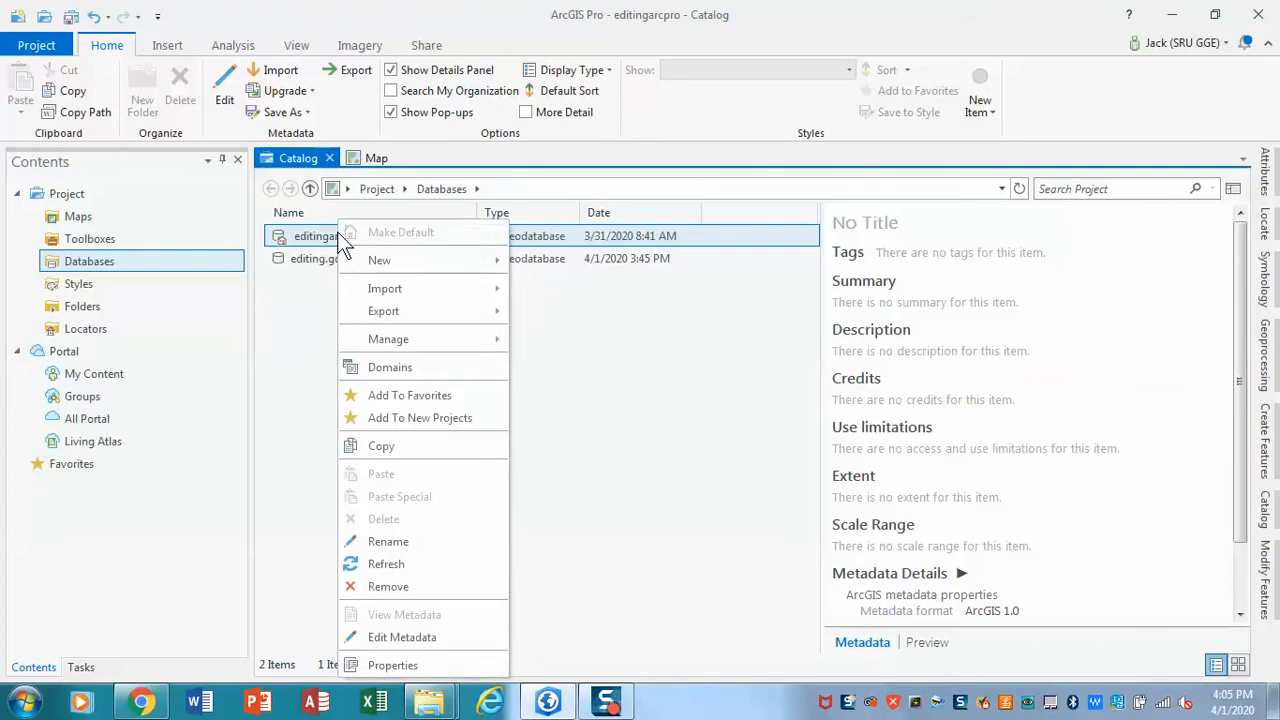
pyautogui.moveTo(378, 260)
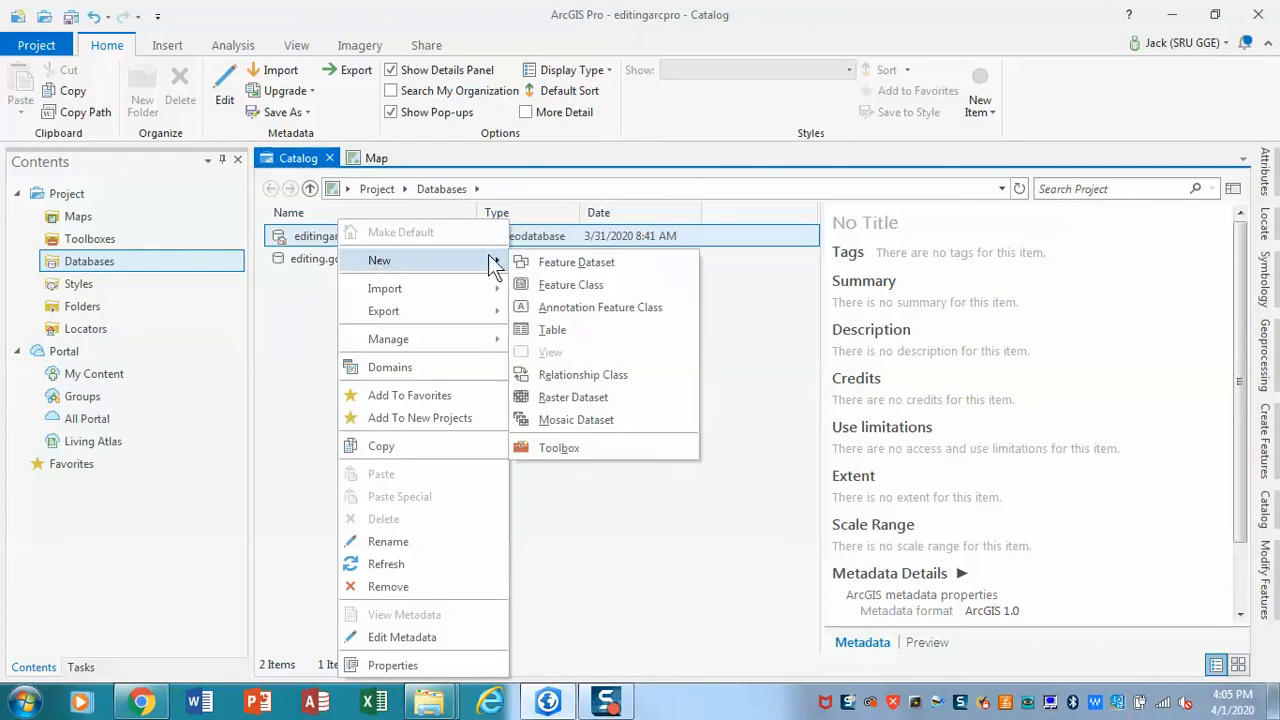
pyautogui.click(557, 283)
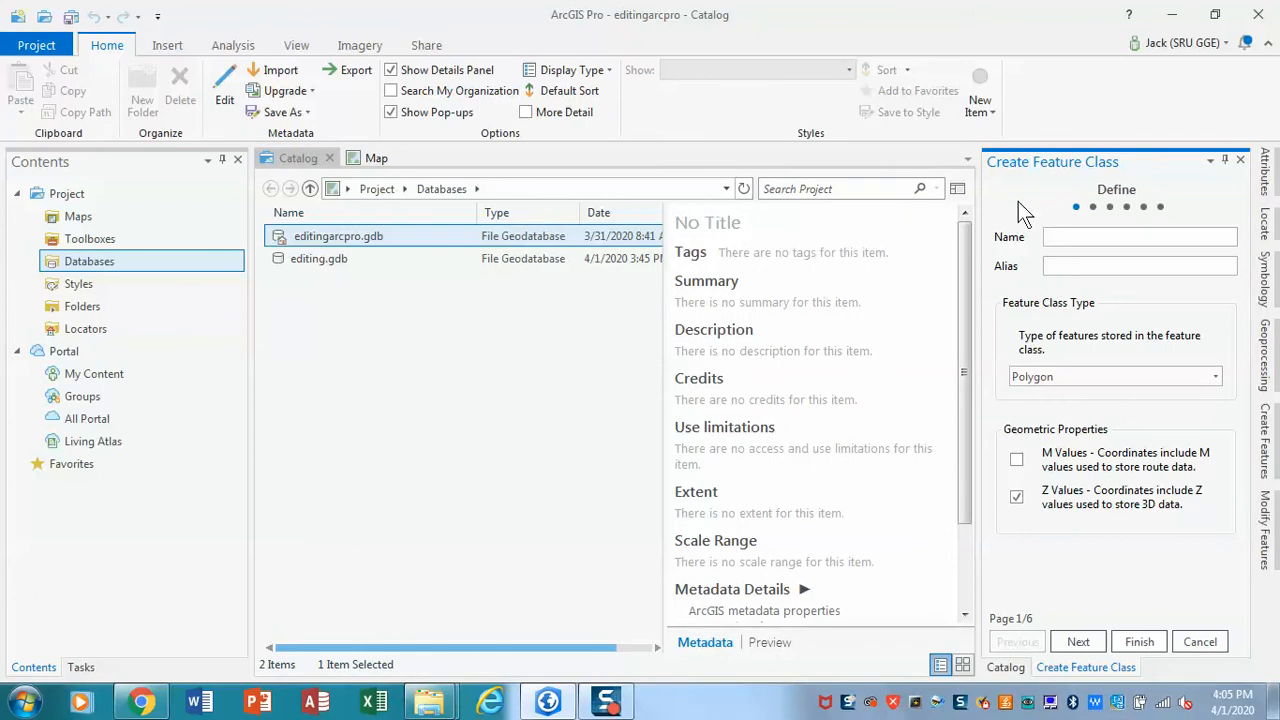
pyautogui.click(1073, 232)
pyautogui.write('Colleges')
pyautogui.click(1215, 377)
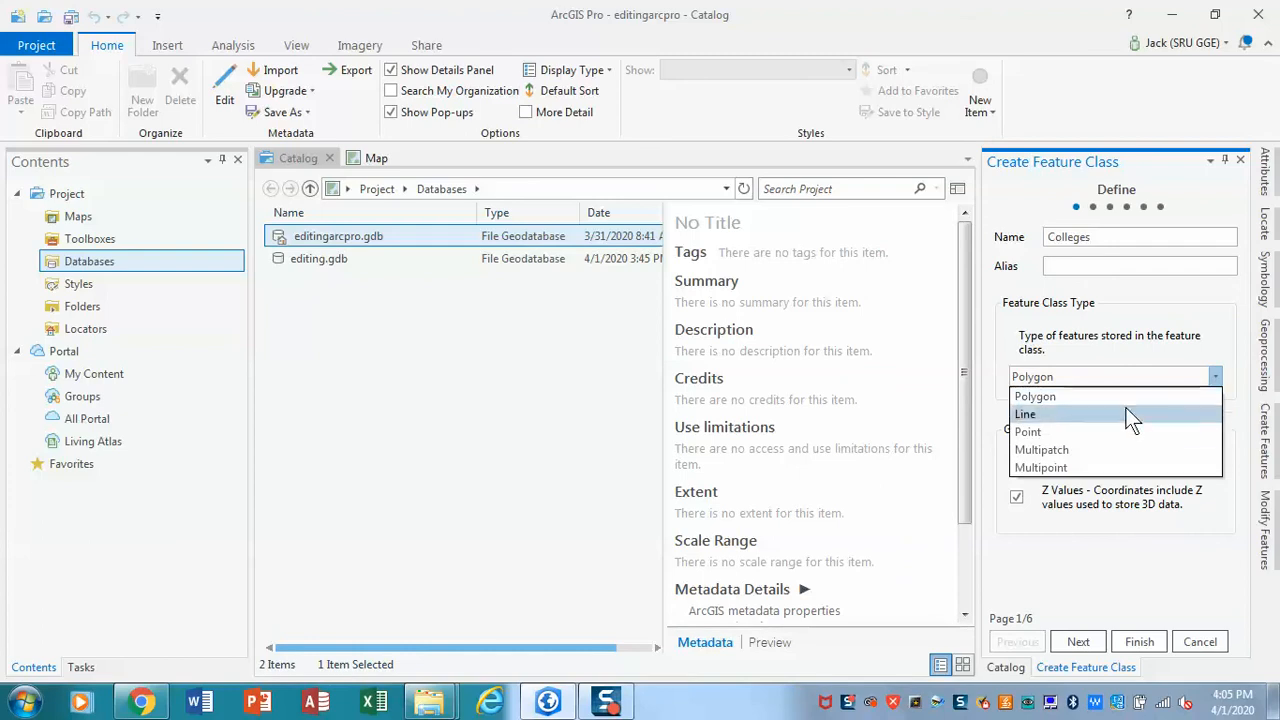
pyautogui.click(1099, 431)
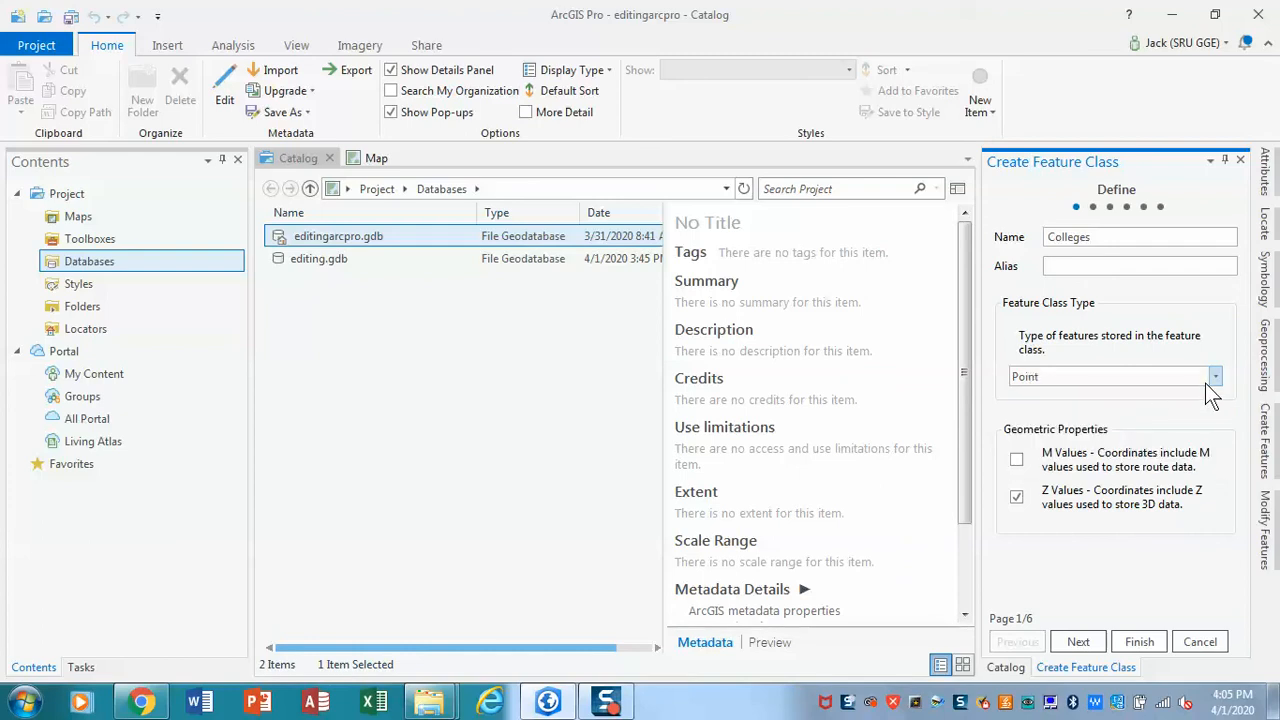
pyautogui.click(1076, 643)
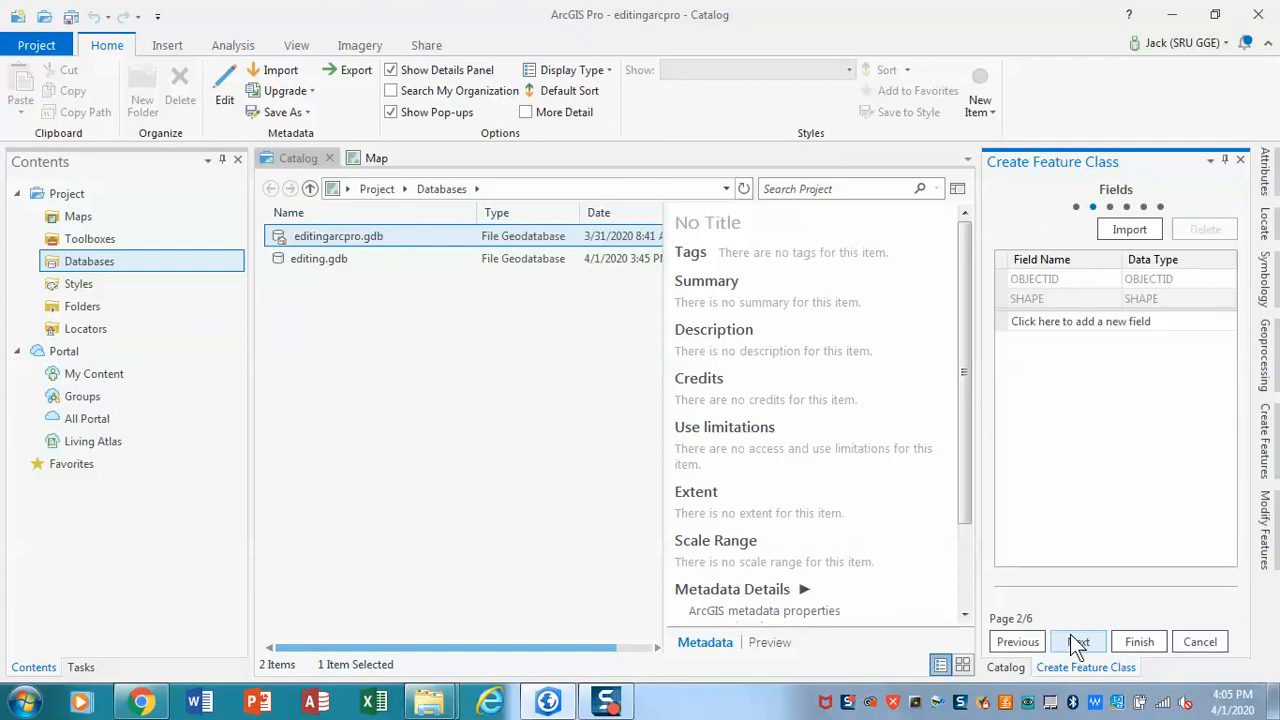
# - Add a text field called Name to the Colleges feature class and proceed to its spatial reference
pyautogui.click(1052, 320)
pyautogui.write('Name')
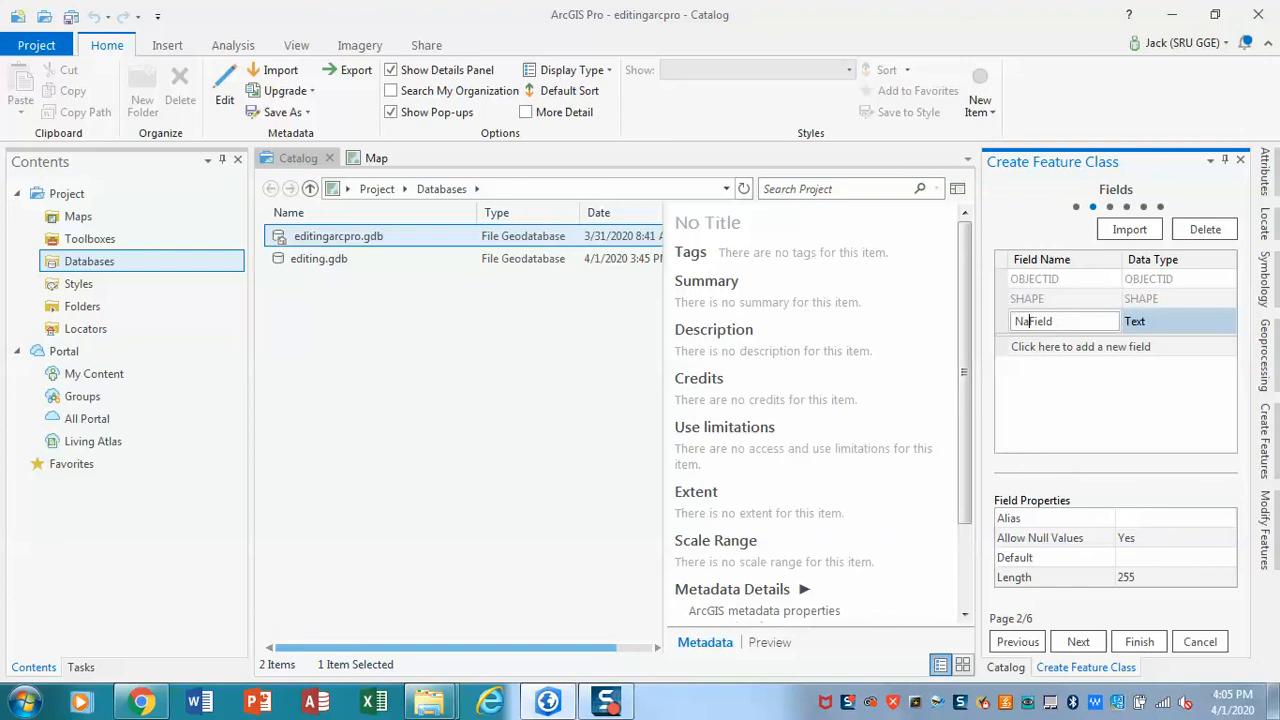
pyautogui.click(1085, 325)
pyautogui.press('BackSpace')
pyautogui.press('BackSpace')
pyautogui.press('BackSpace')
pyautogui.press('BackSpace')
pyautogui.press('BackSpace')
pyautogui.click(1080, 645)
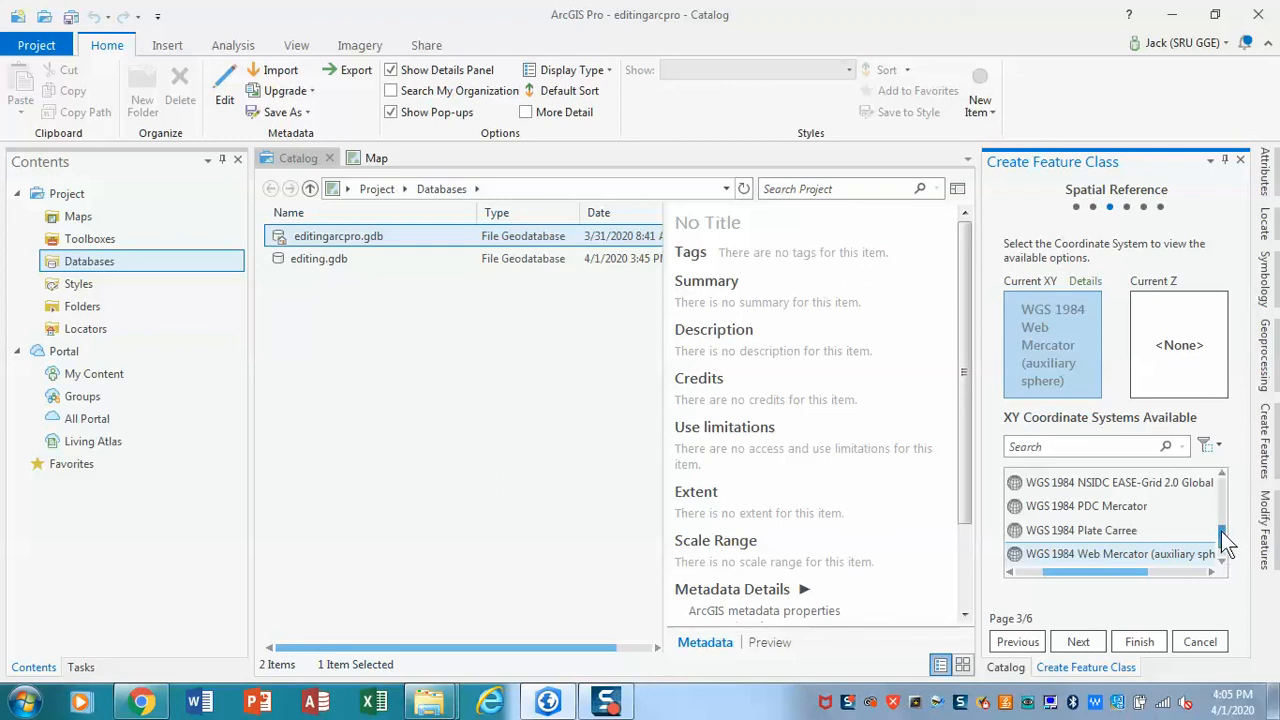
# - Expand the projected coordinate systems down to UTM, WGS 1984, Northern Hemisphere
pyautogui.moveTo(1222, 529); pyautogui.dragTo(1223, 508)
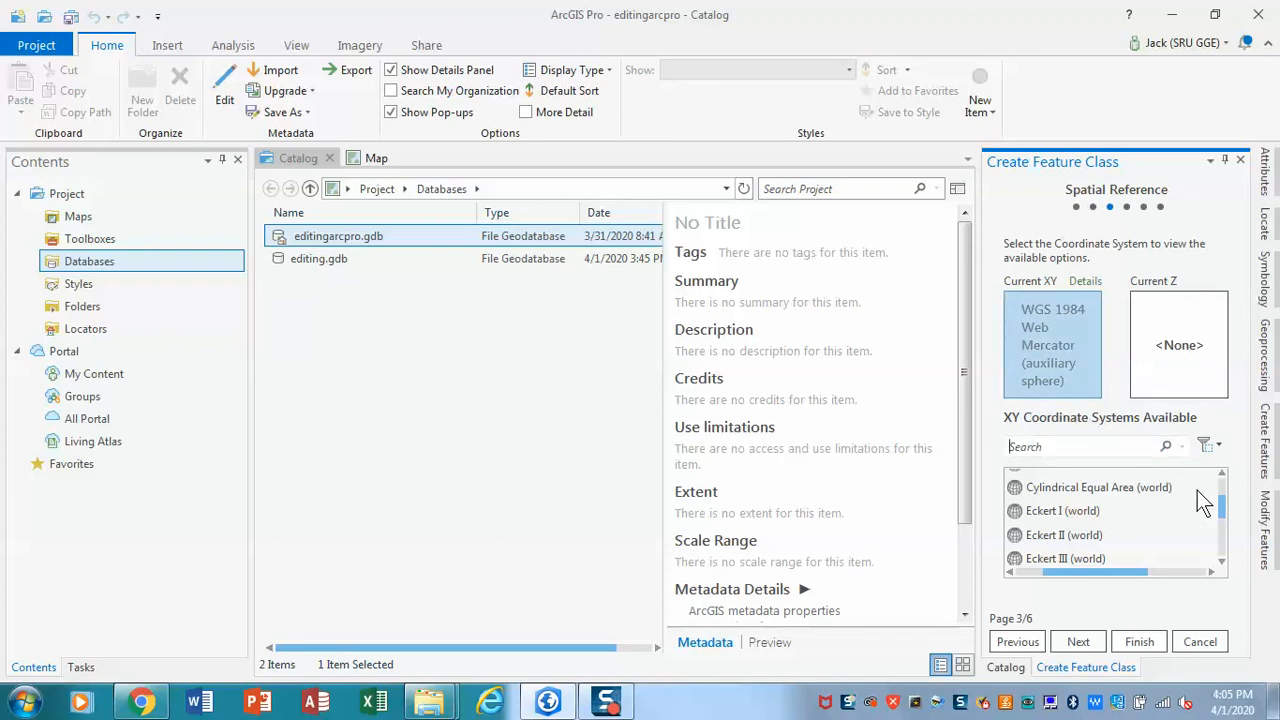
pyautogui.moveTo(1230, 520); pyautogui.dragTo(1228, 500)
pyautogui.moveTo(1114, 569); pyautogui.dragTo(1058, 576)
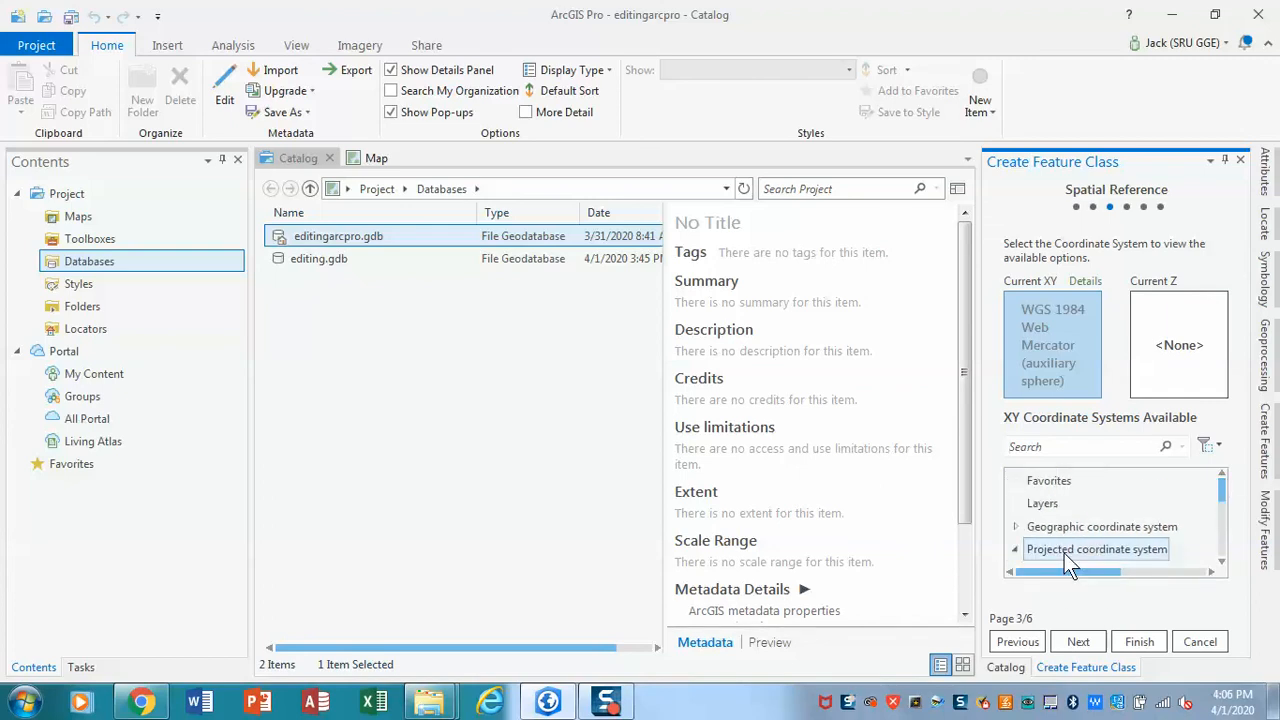
pyautogui.click(1052, 551)
pyautogui.scroll(-5, 1226, 505)
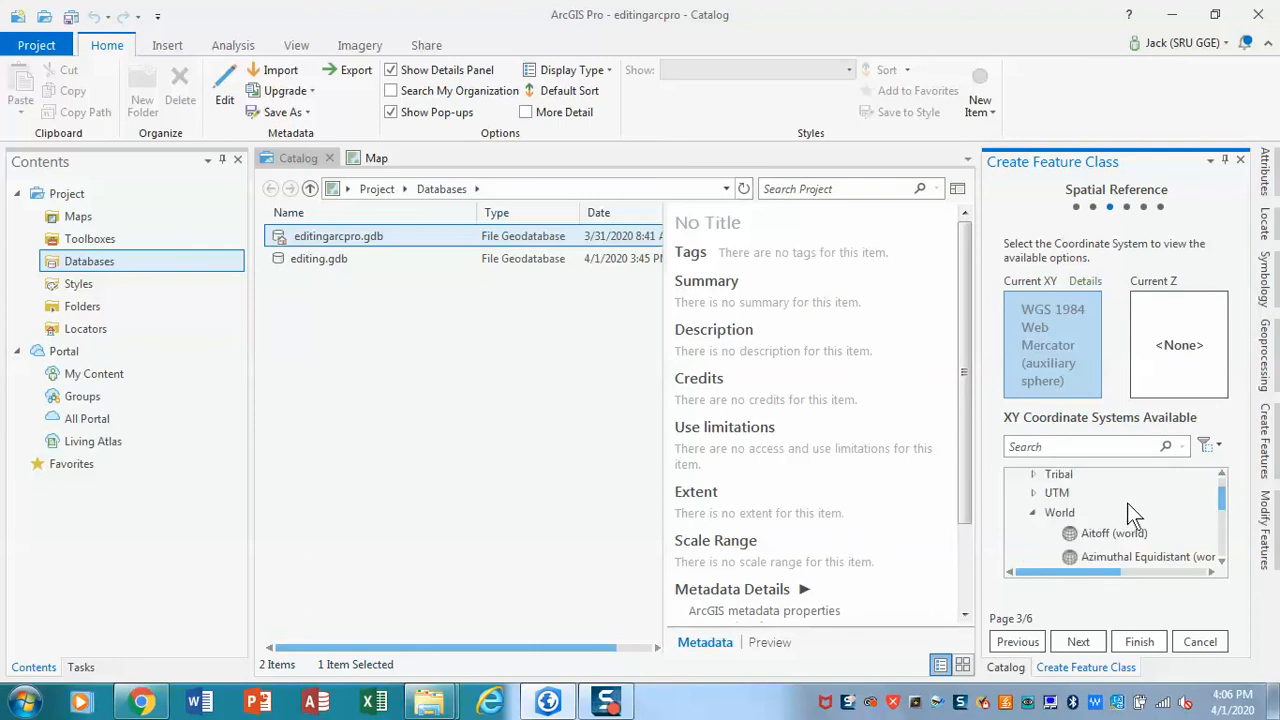
pyautogui.doubleClick(1042, 491)
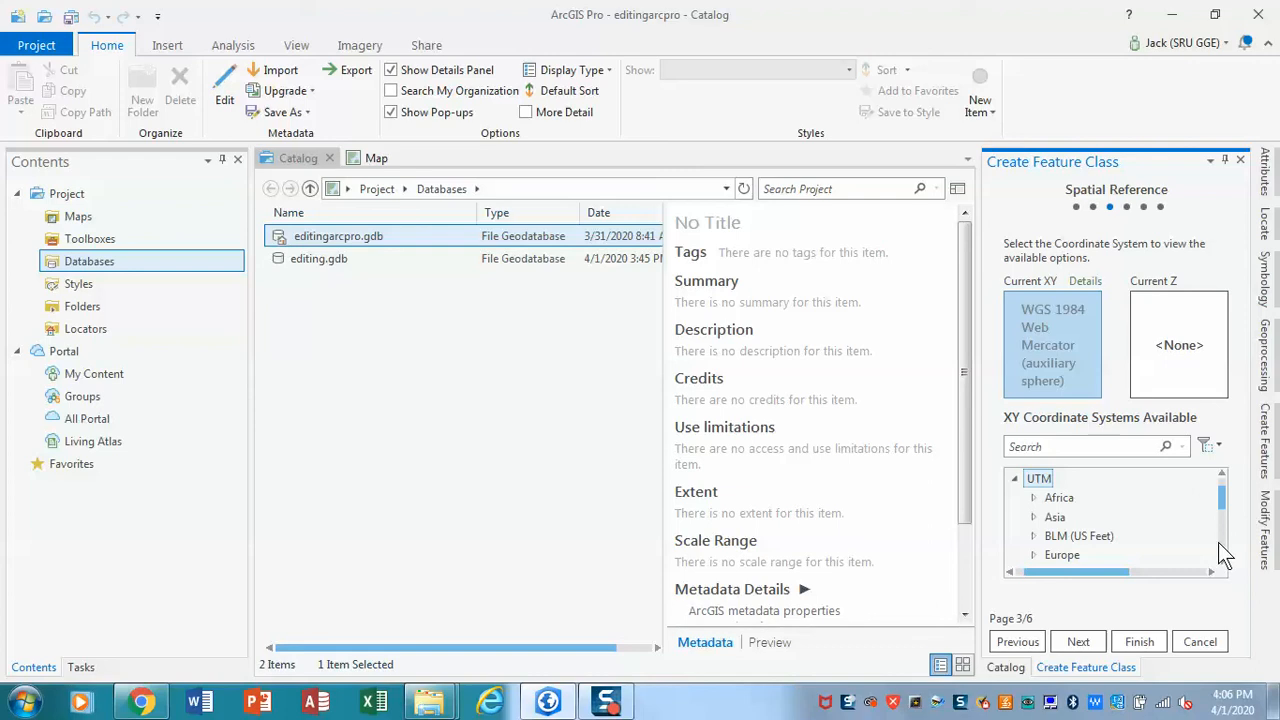
pyautogui.scroll(-4, 1219, 556)
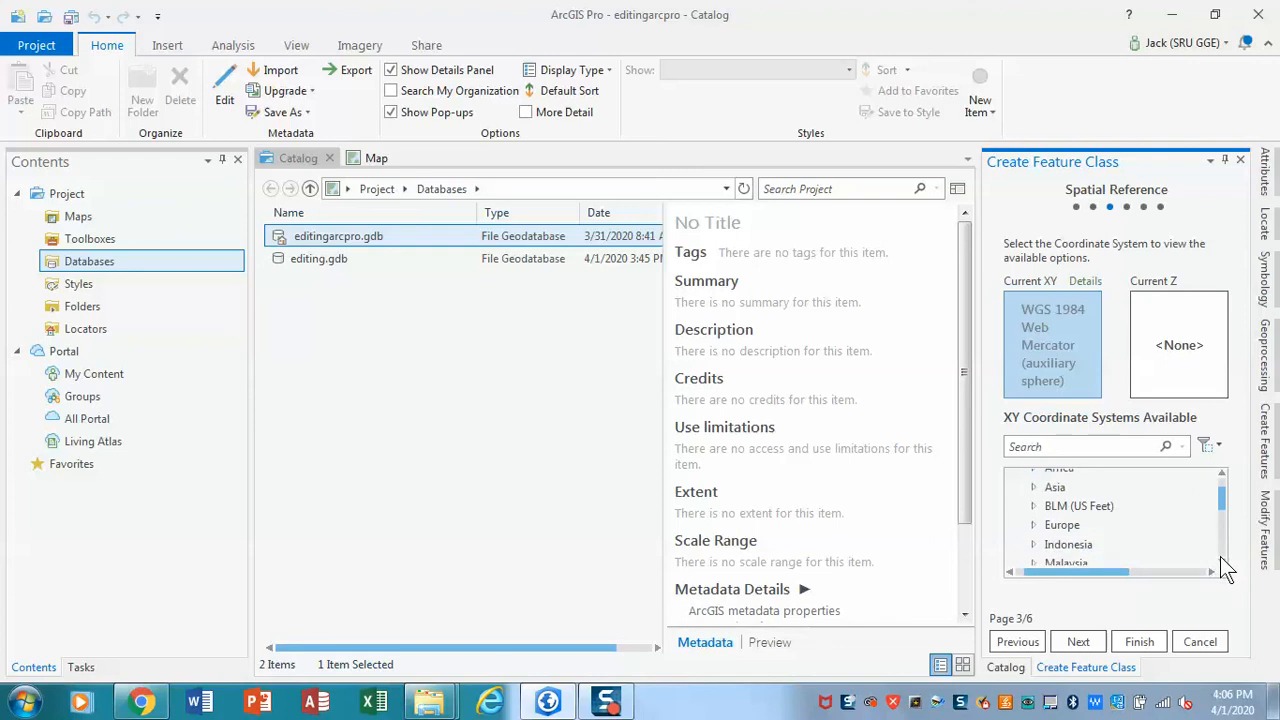
pyautogui.scroll(-3, 1226, 568)
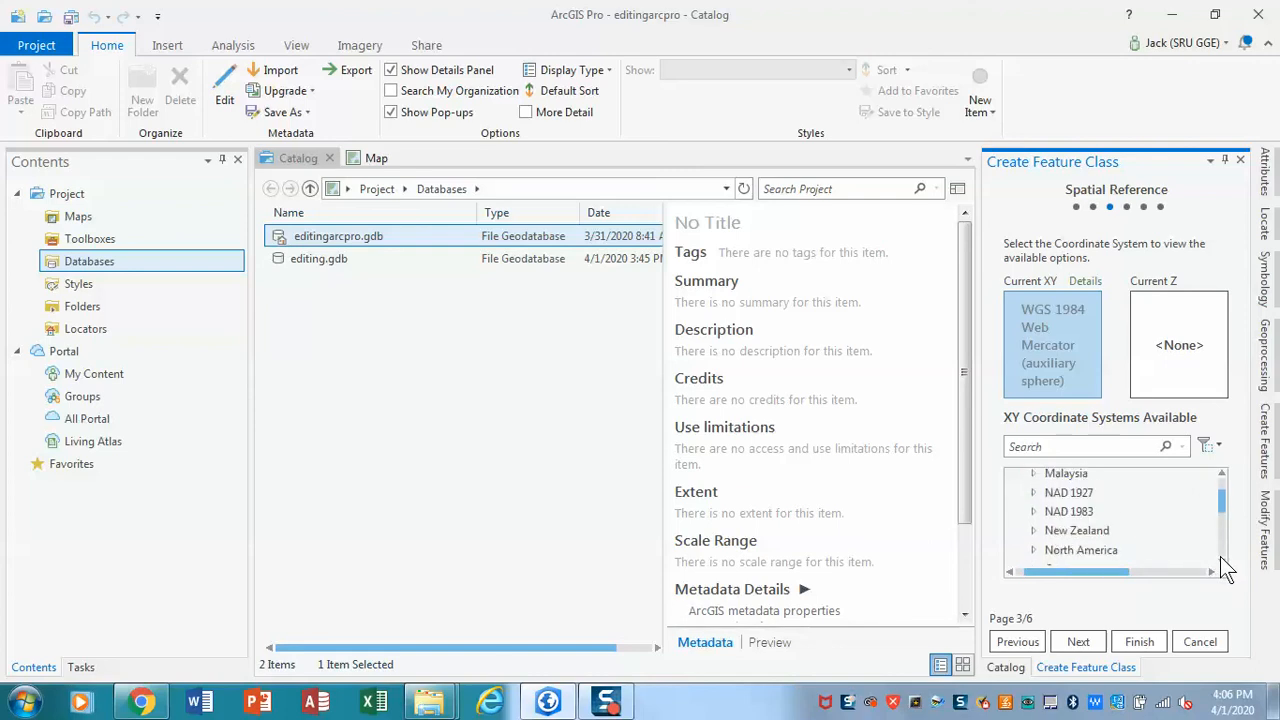
pyautogui.scroll(-4, 1226, 568)
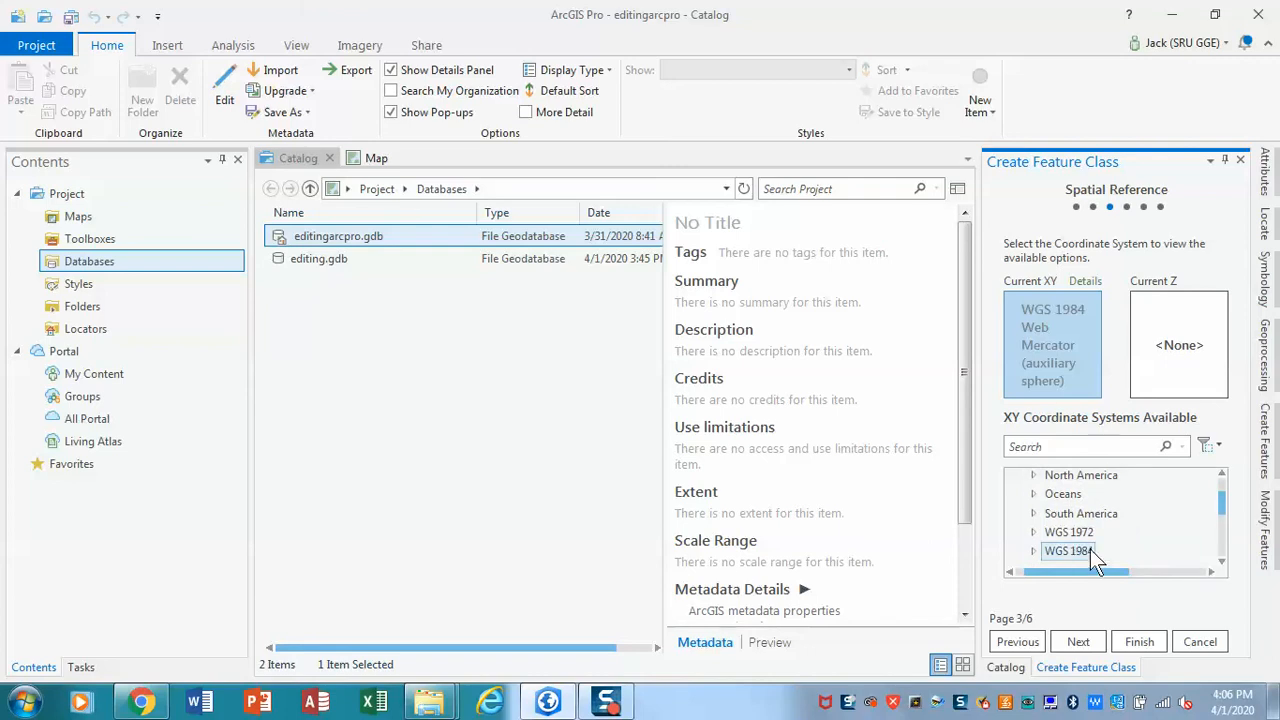
pyautogui.doubleClick(1074, 550)
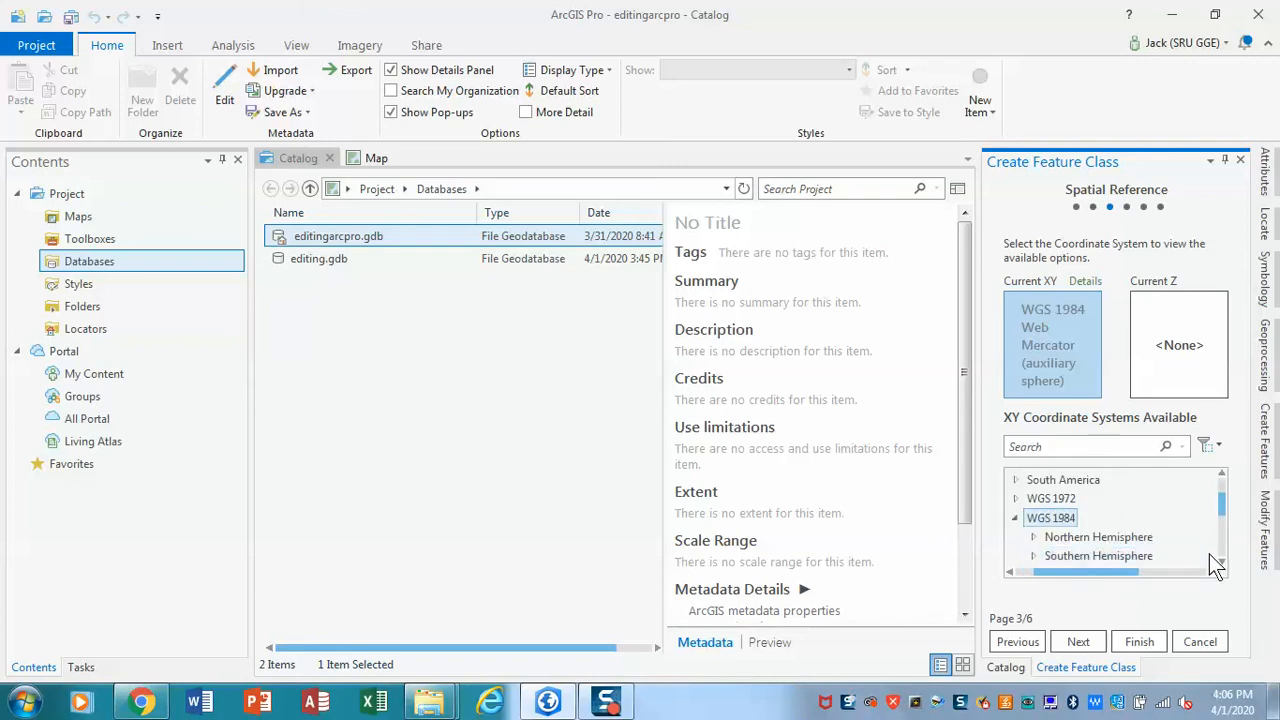
pyautogui.click(1106, 538)
pyautogui.doubleClick(1106, 538)
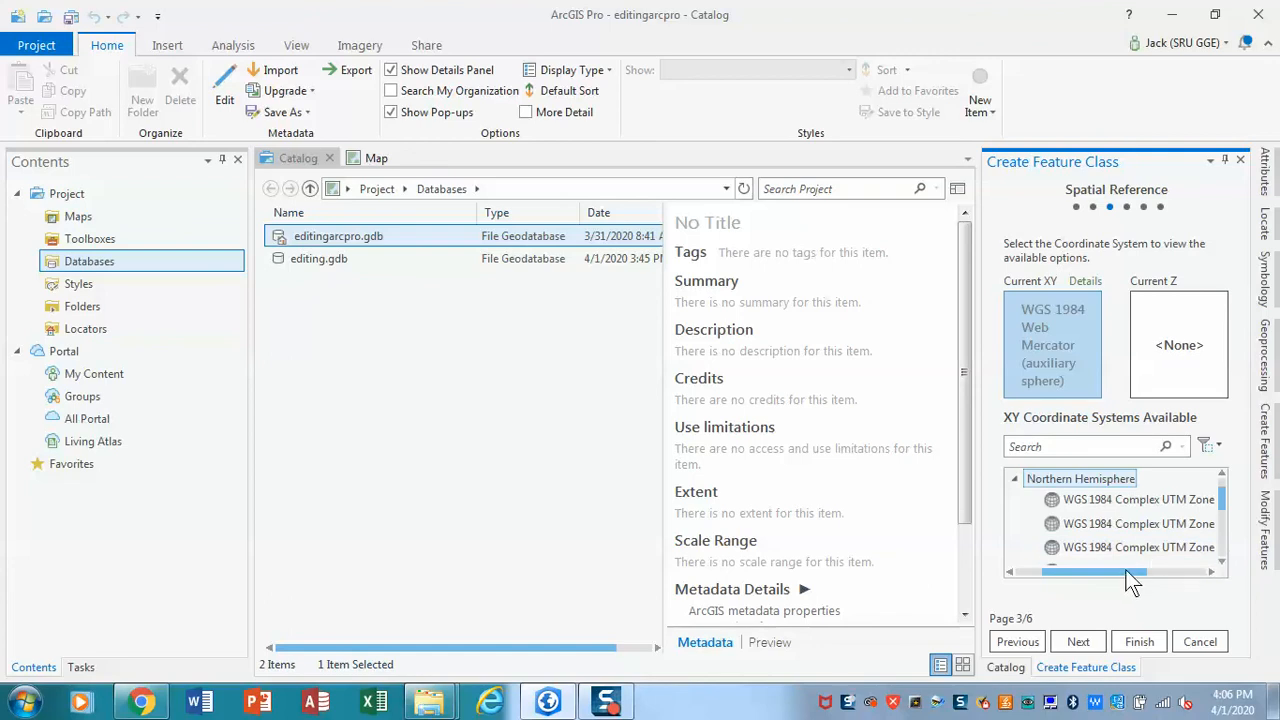
# - Choose WGS 1984 UTM Zone 17N as the XY coordinate system for Colleges
pyautogui.moveTo(1126, 570); pyautogui.dragTo(1150, 570)
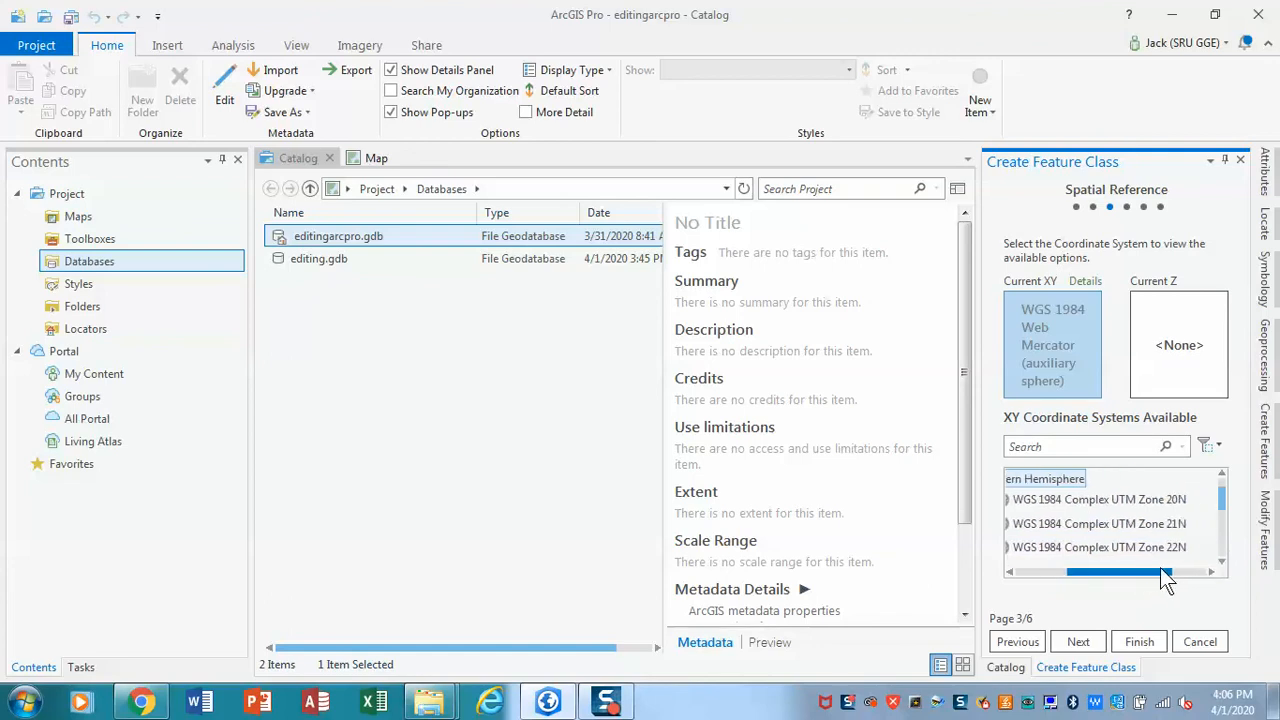
pyautogui.click(1219, 560)
pyautogui.click(1219, 560)
pyautogui.click(1219, 560)
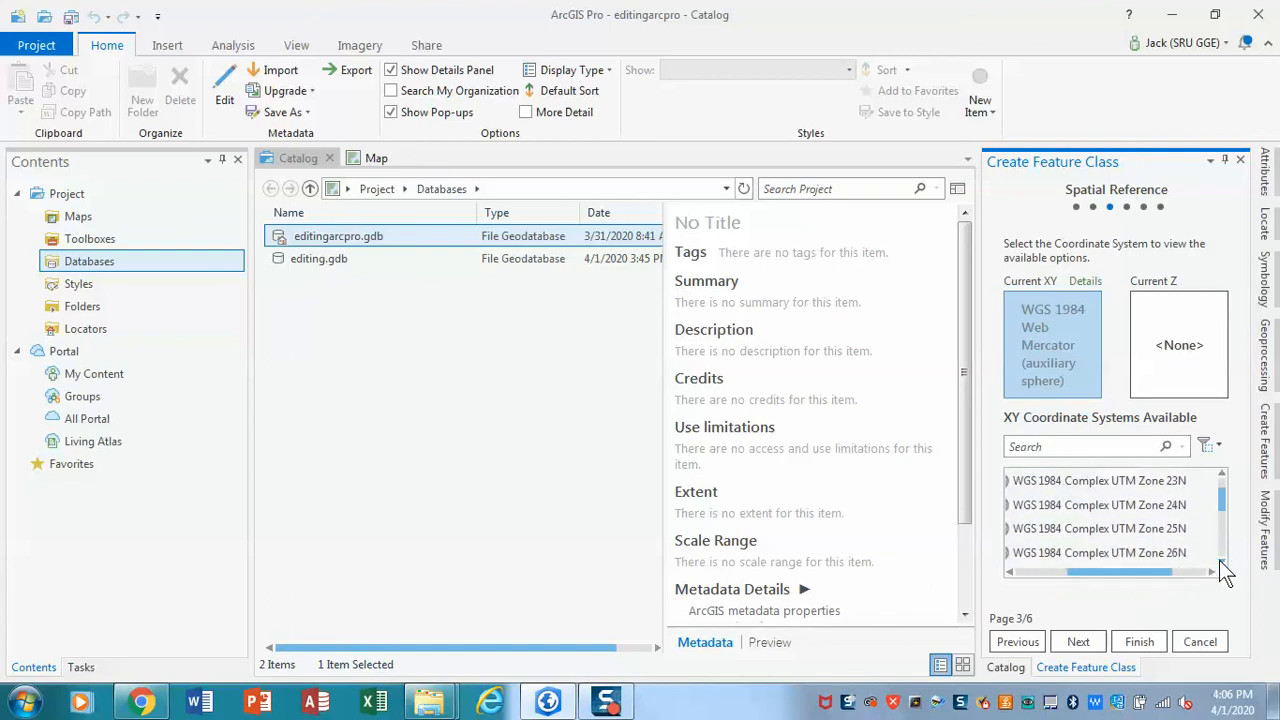
pyautogui.click(1219, 560)
pyautogui.click(1219, 560)
pyautogui.click(1219, 560)
pyautogui.click(1219, 560)
pyautogui.click(1219, 560)
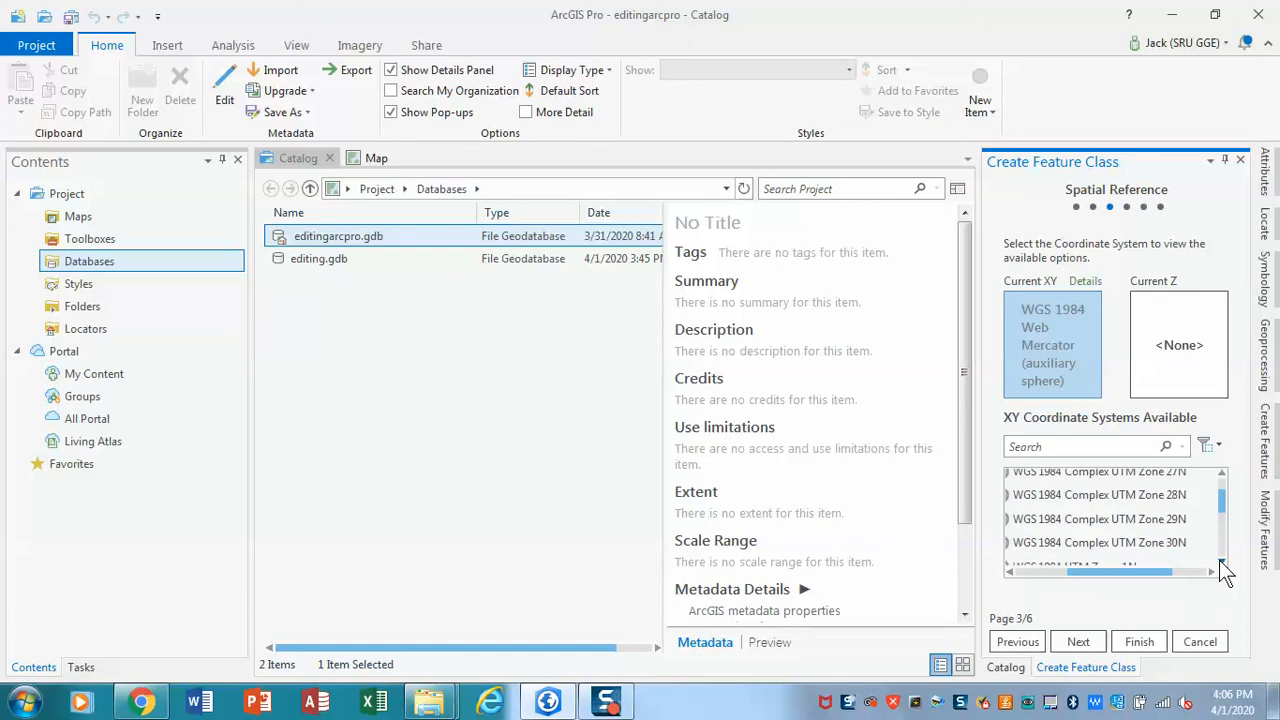
pyautogui.click(1219, 560)
pyautogui.click(1220, 562)
pyautogui.click(1220, 562)
pyautogui.click(1220, 562)
pyautogui.click(1220, 562)
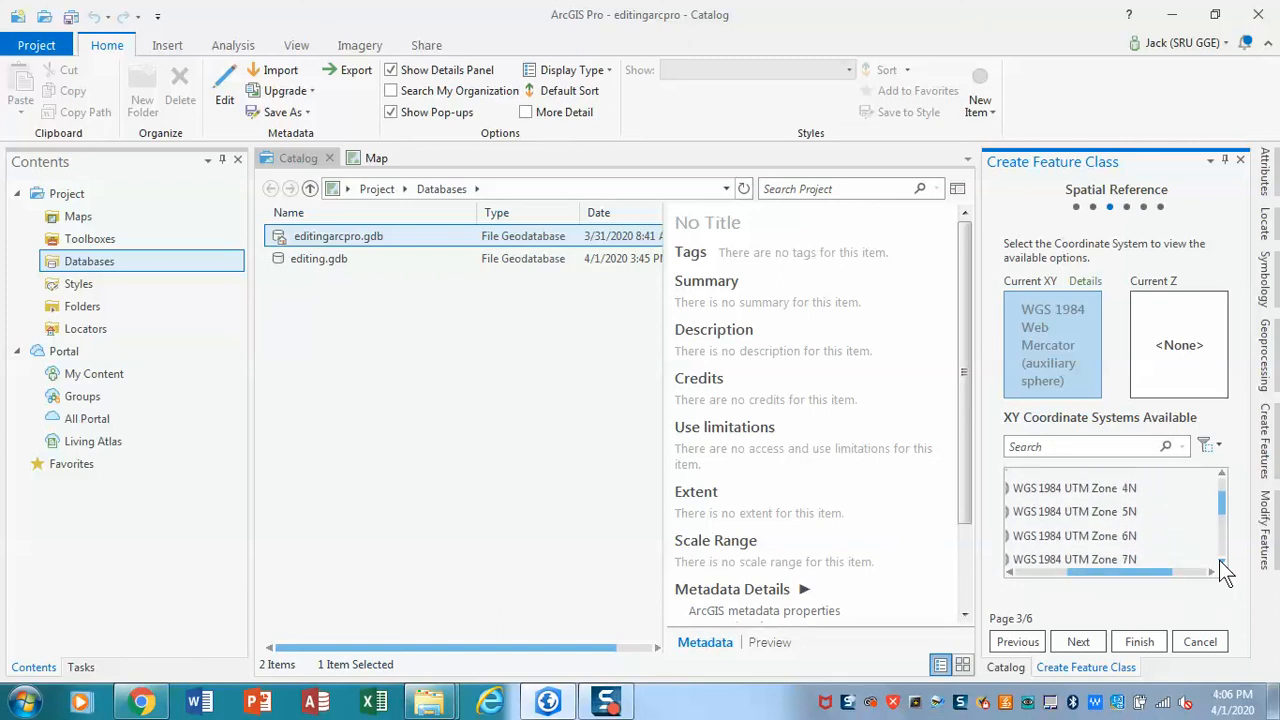
pyautogui.click(1220, 562)
pyautogui.click(1220, 562)
pyautogui.click(1220, 562)
pyautogui.click(1220, 562)
pyautogui.click(1220, 562)
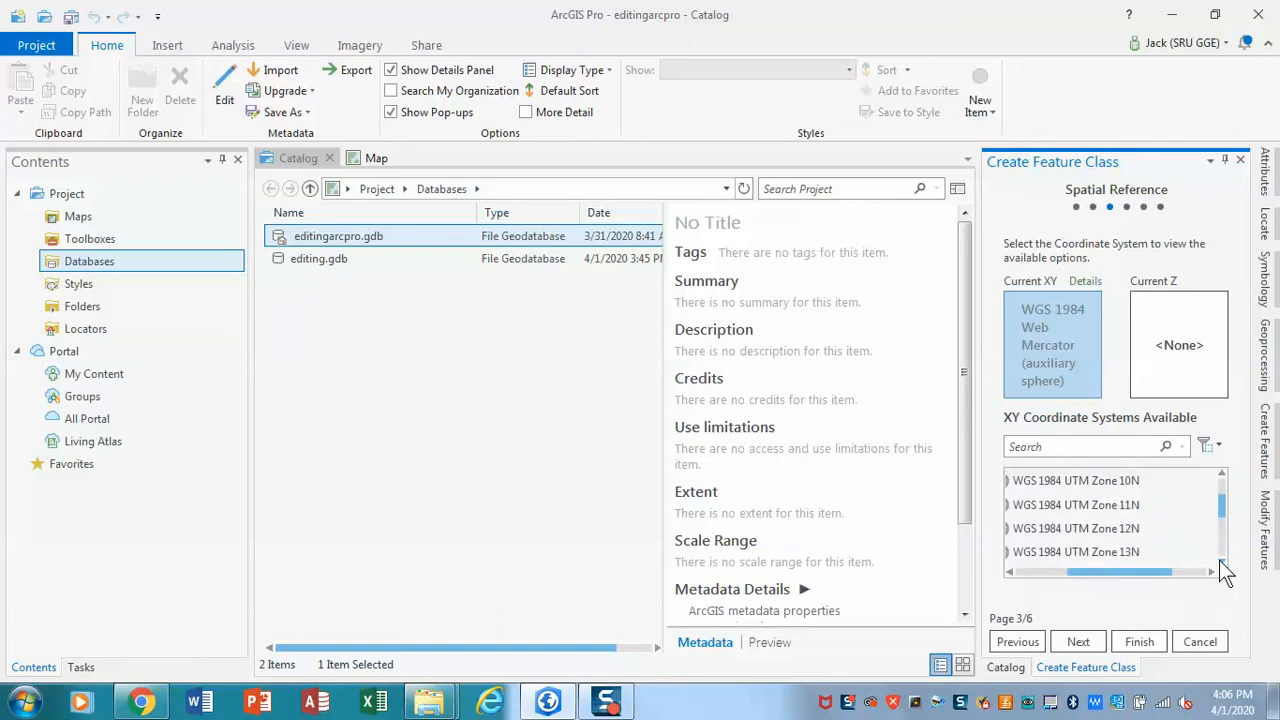
pyautogui.click(1220, 562)
pyautogui.click(1220, 562)
pyautogui.click(1220, 562)
pyautogui.click(1220, 562)
pyautogui.click(1220, 562)
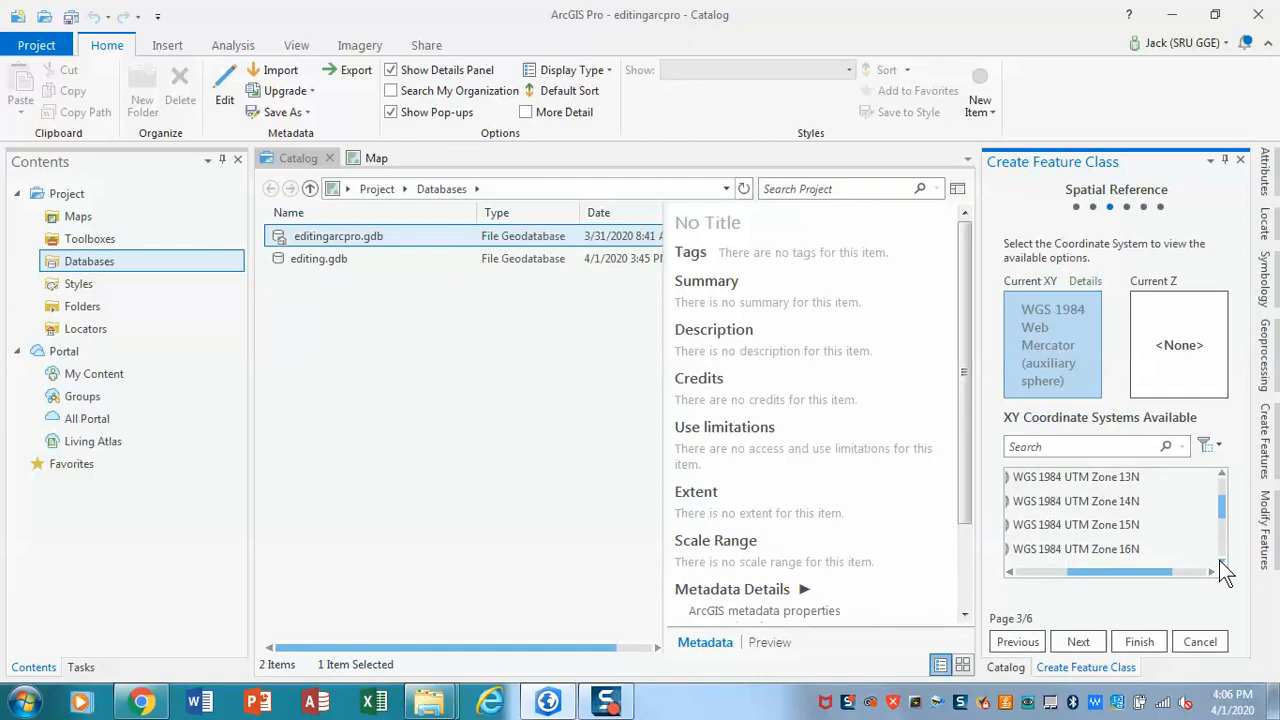
pyautogui.click(1220, 562)
pyautogui.click(1136, 557)
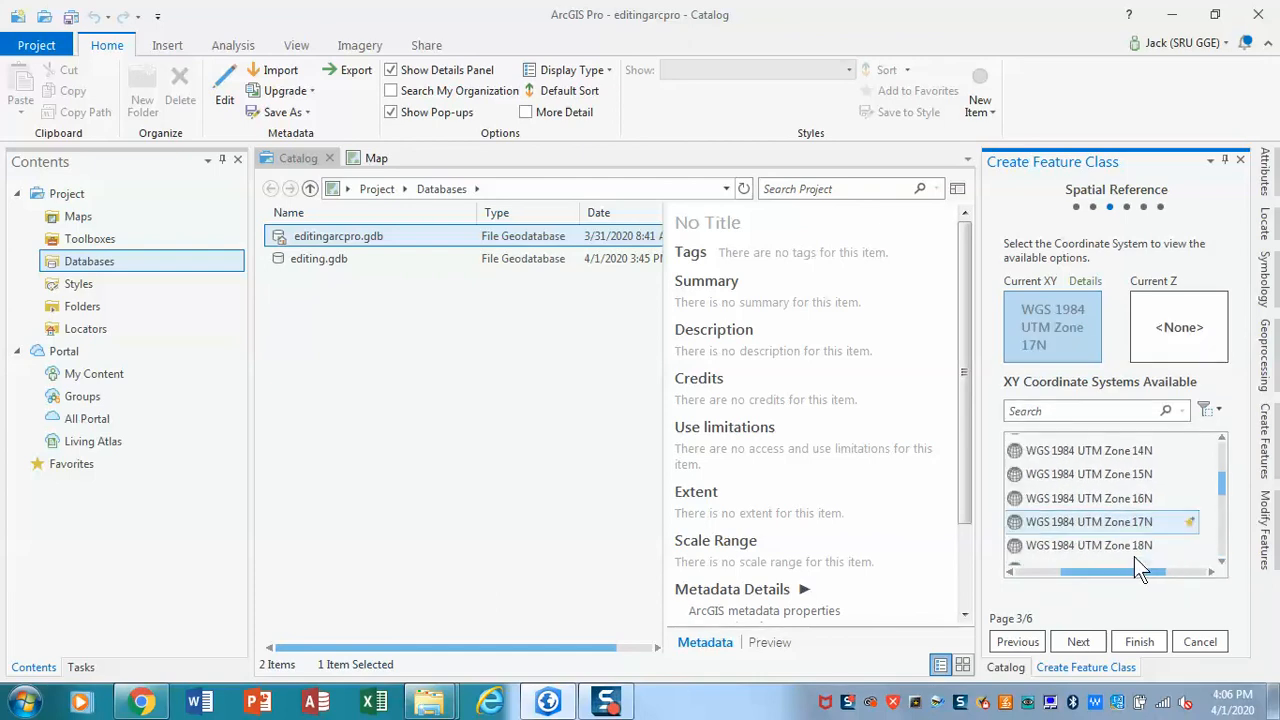
# - Create Colleges with the default tolerance, resolution and storage configuration, and check the contents of editingarcpro.gdb
pyautogui.click(1090, 642)
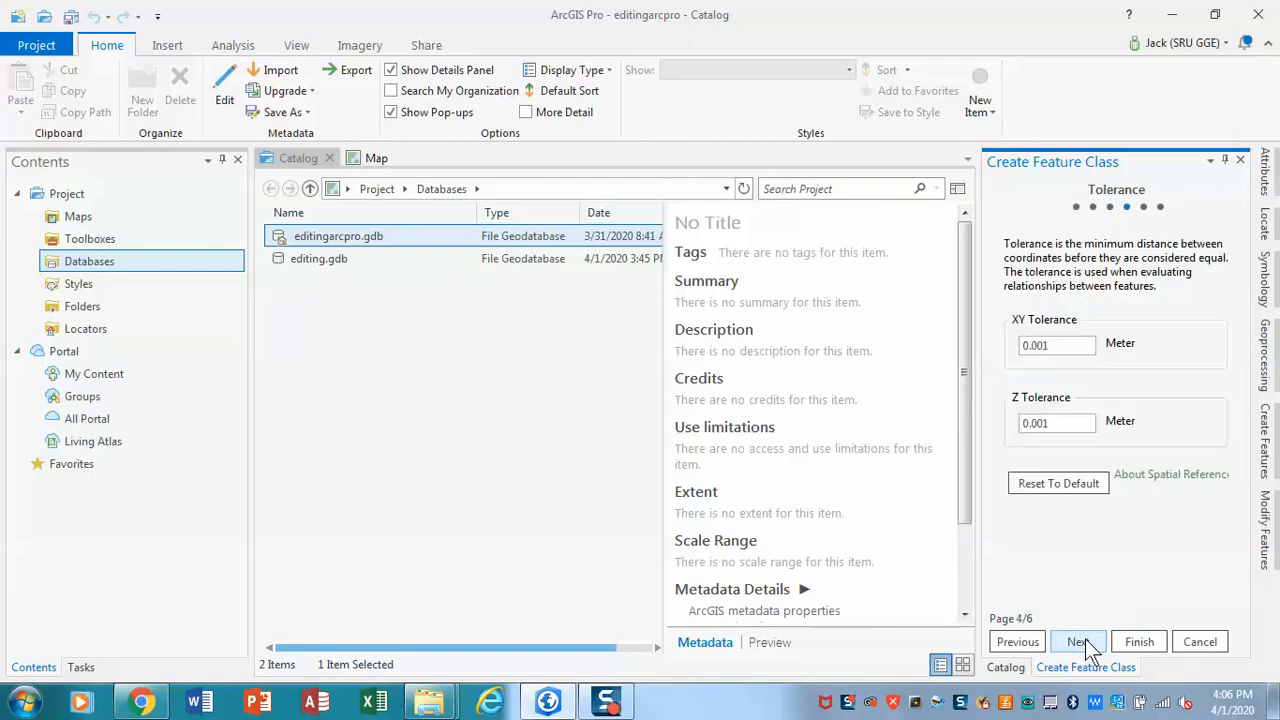
pyautogui.click(1090, 645)
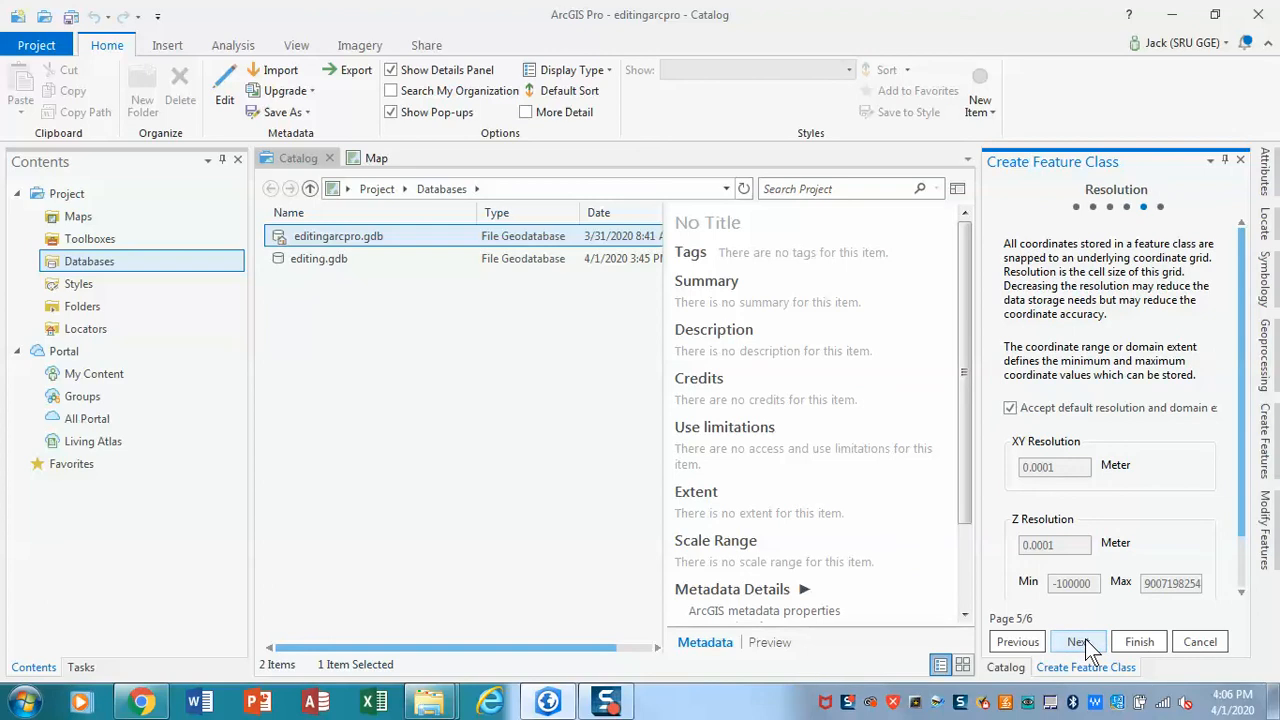
pyautogui.click(1090, 645)
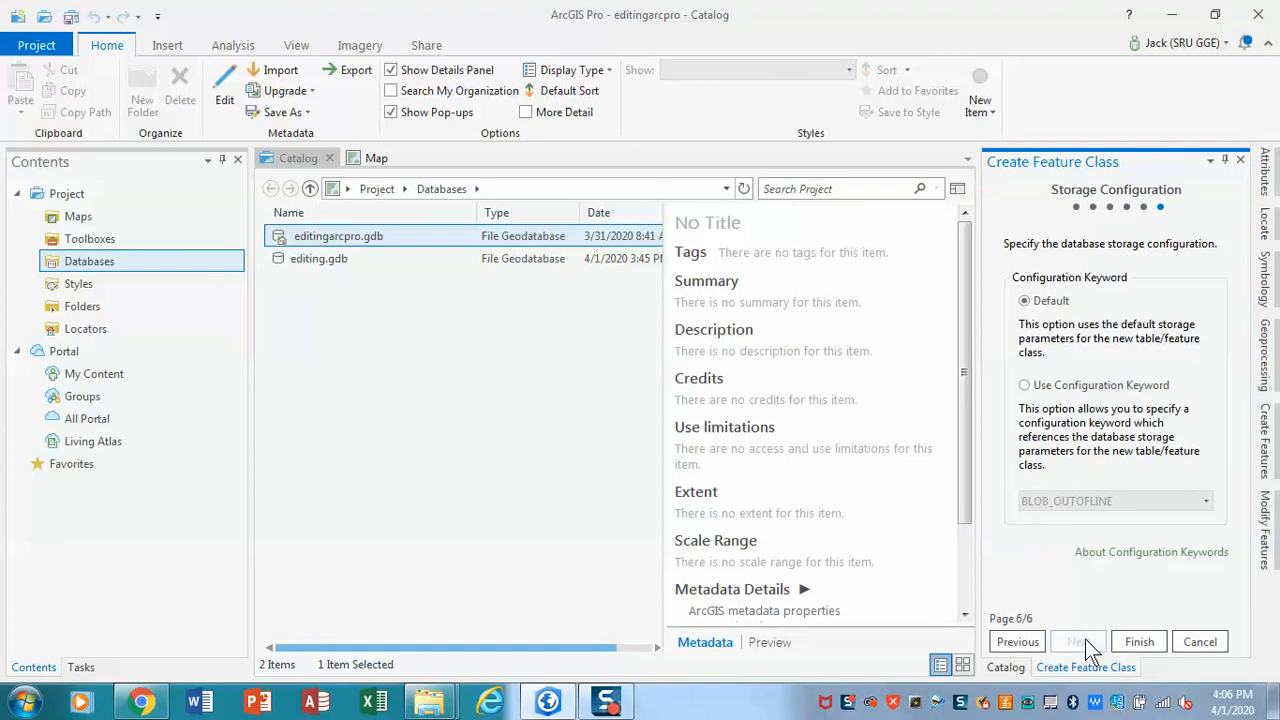
pyautogui.click(1138, 643)
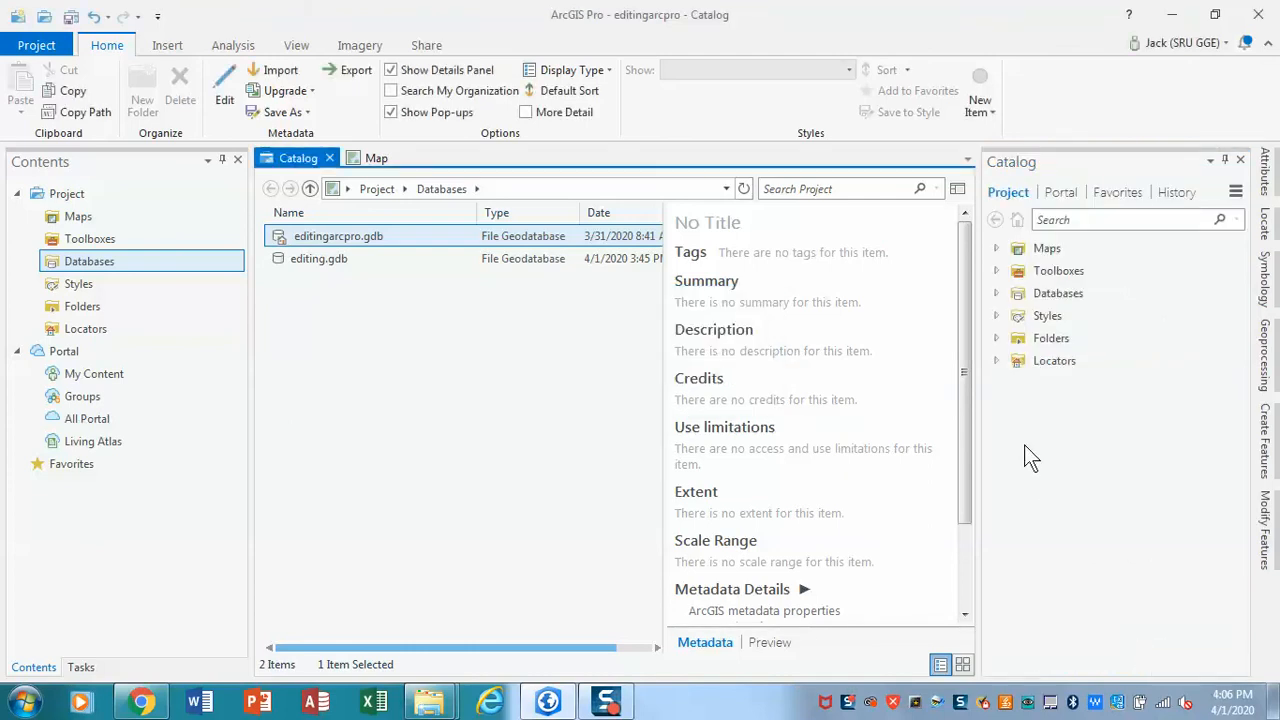
pyautogui.doubleClick(347, 237)
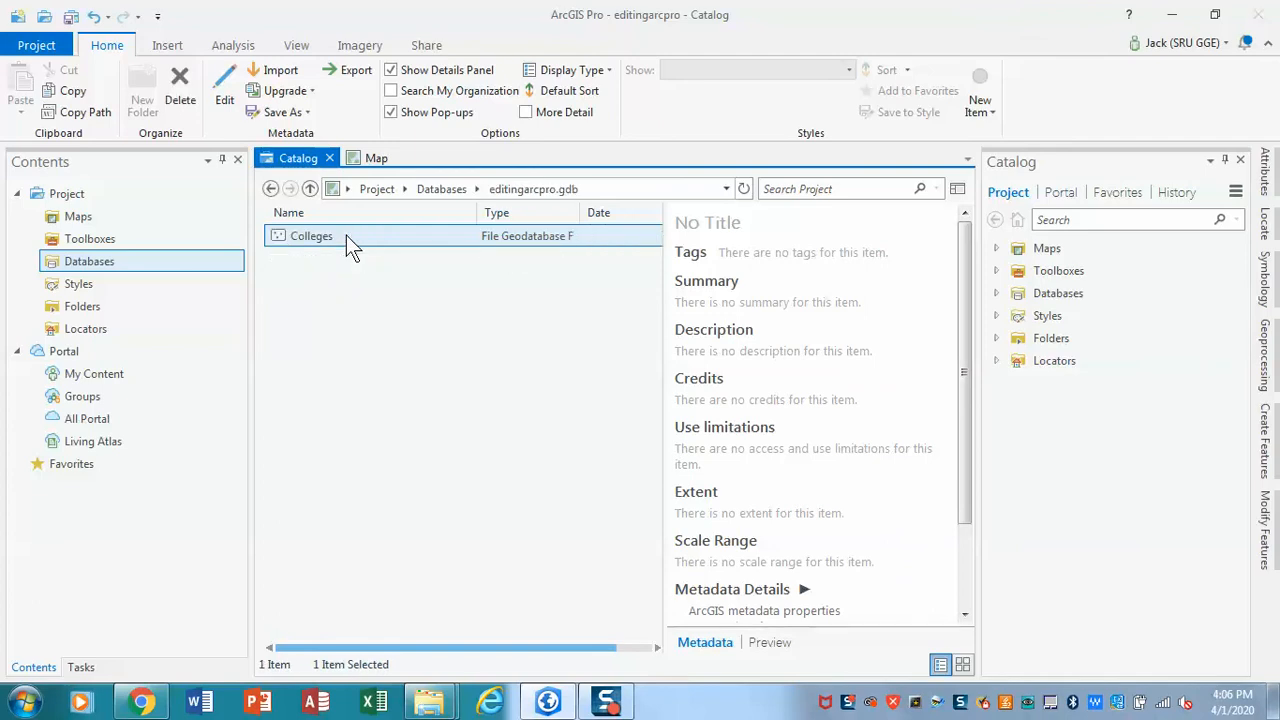
pyautogui.click(311, 189)
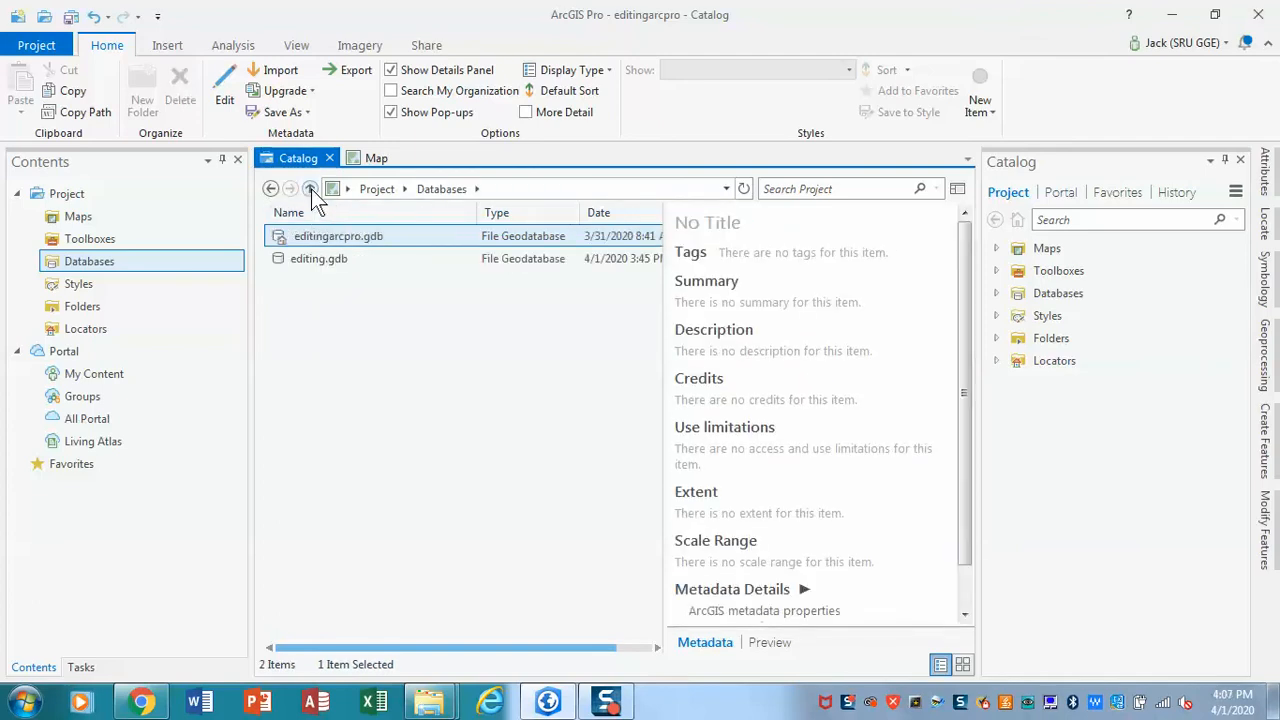
# - Start another feature class in editingarcpro.gdb named Streams with Line as its feature type
pyautogui.rightClick(327, 238)
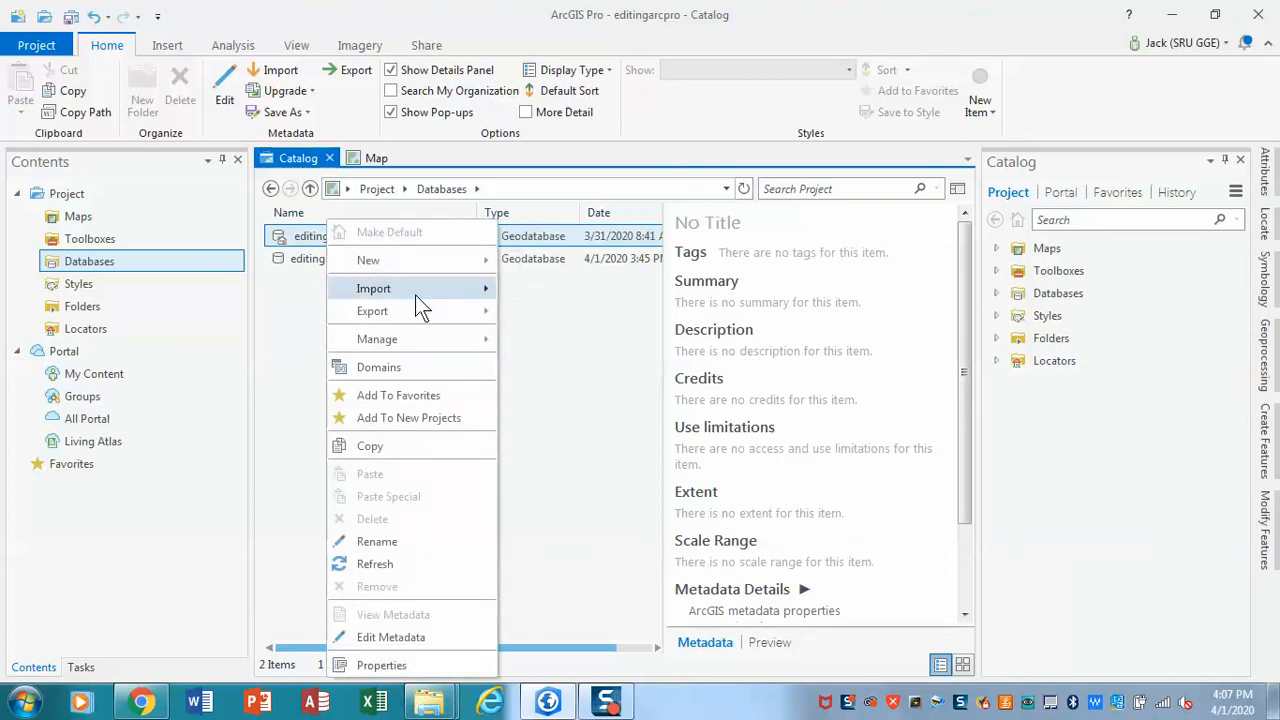
pyautogui.moveTo(468, 266)
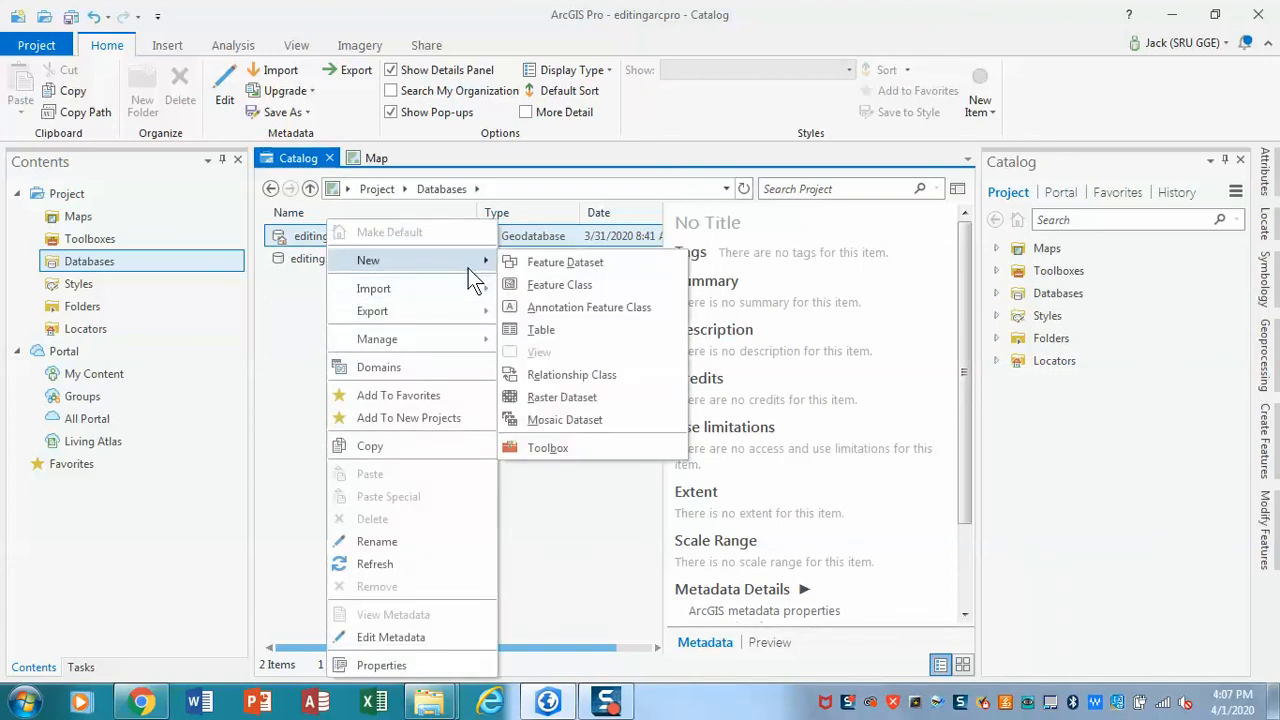
pyautogui.click(564, 284)
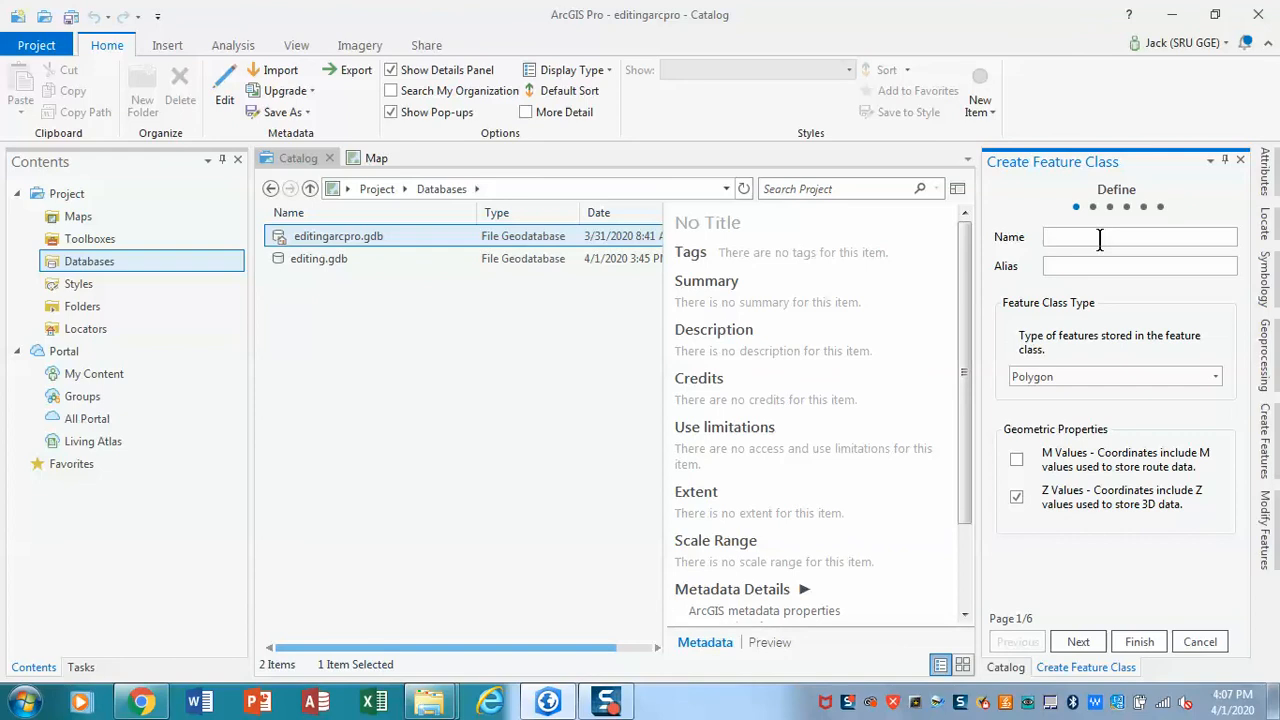
pyautogui.write('Streams')
pyautogui.click(1136, 378)
pyautogui.click(1080, 411)
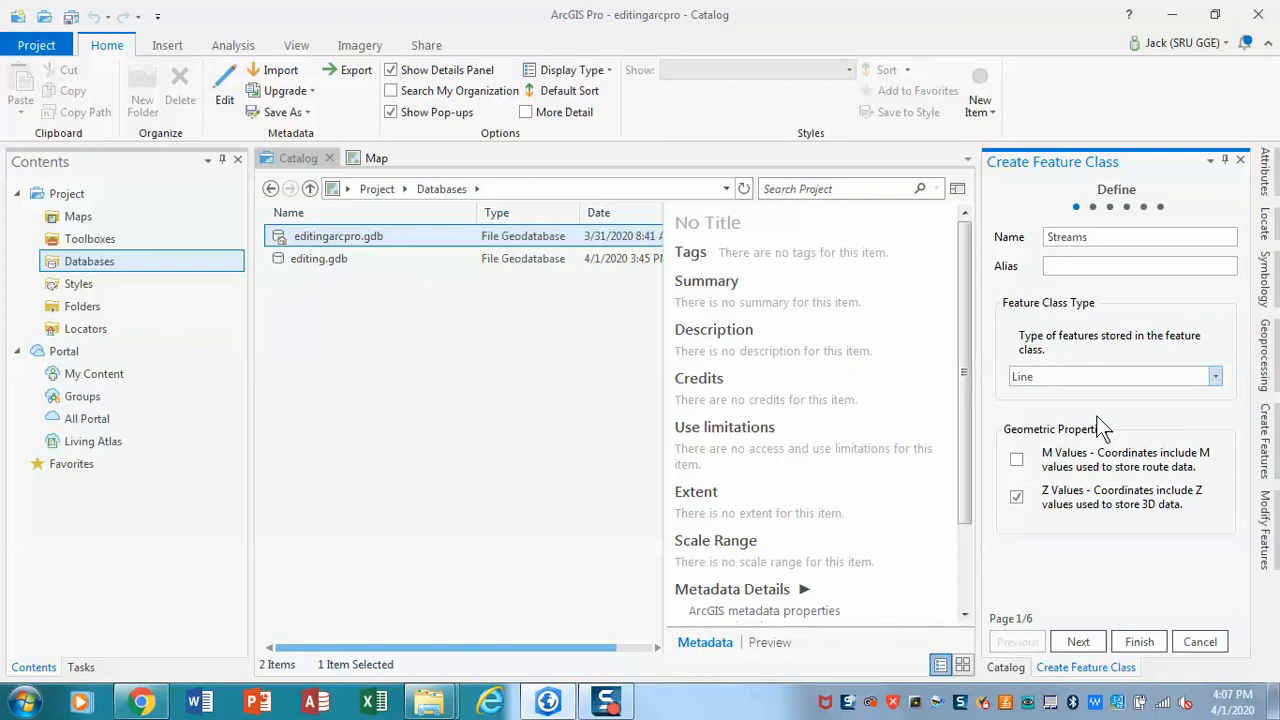
pyautogui.click(1078, 640)
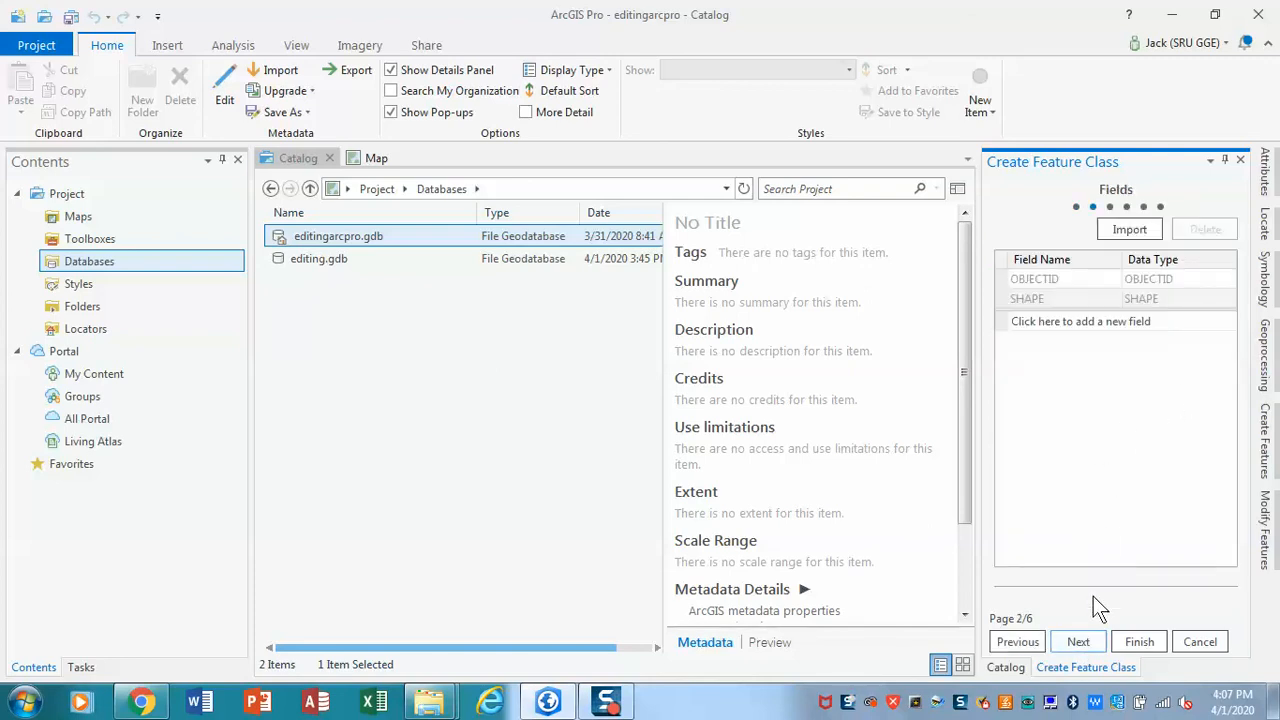
# - Create Streams with WGS 1984 UTM Zone 17N as its XY coordinate system and default tolerance, resolution and storage configuration
pyautogui.click(1078, 642)
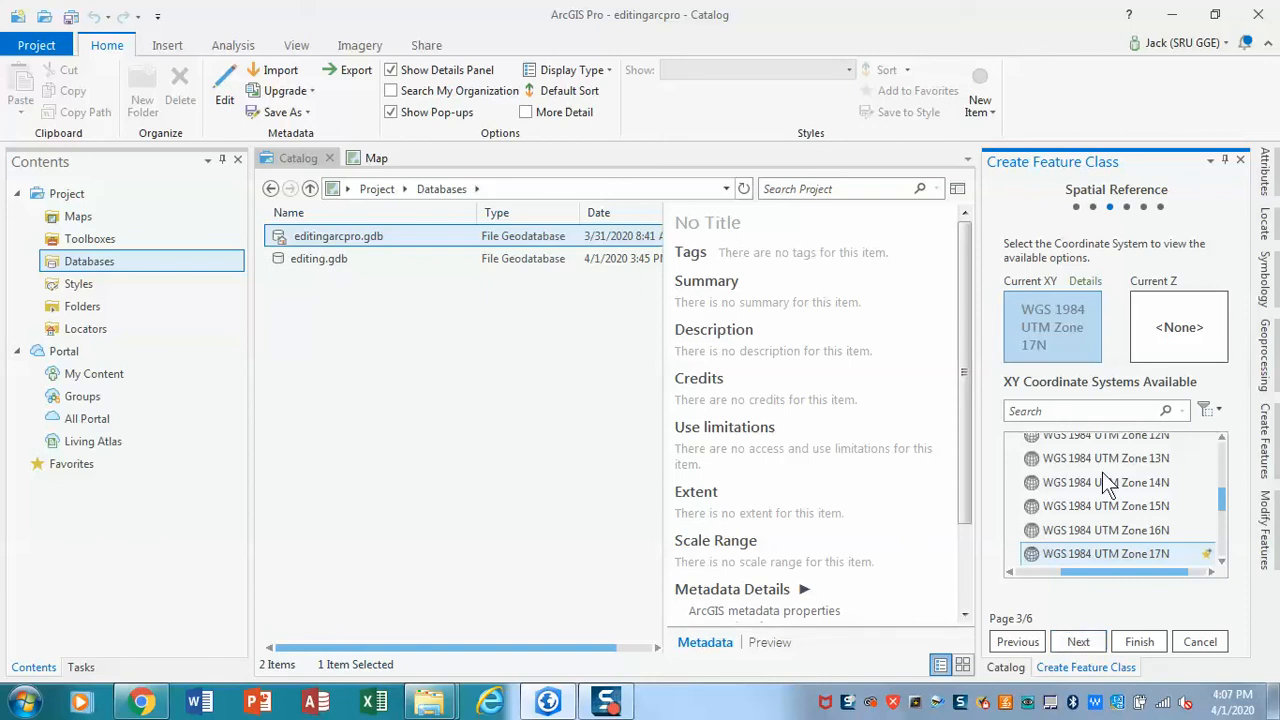
pyautogui.click(1063, 355)
pyautogui.click(1080, 643)
pyautogui.click(1080, 643)
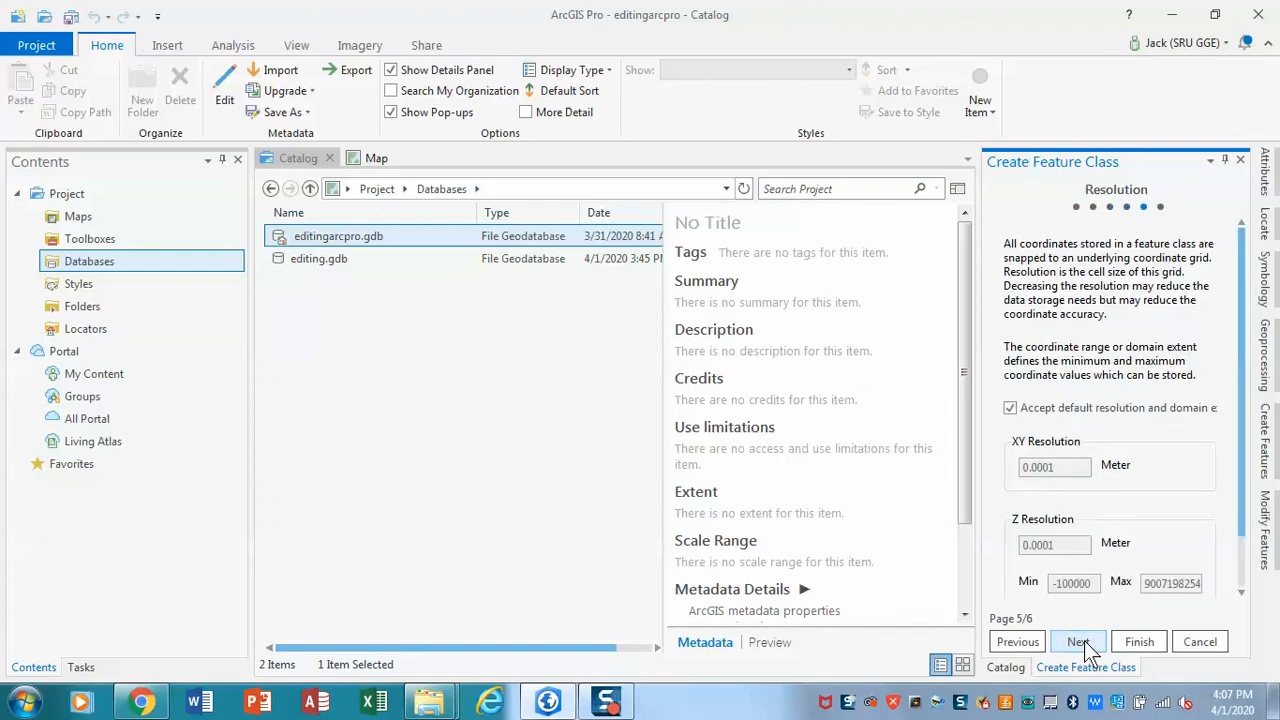
pyautogui.click(1080, 643)
pyautogui.click(1137, 641)
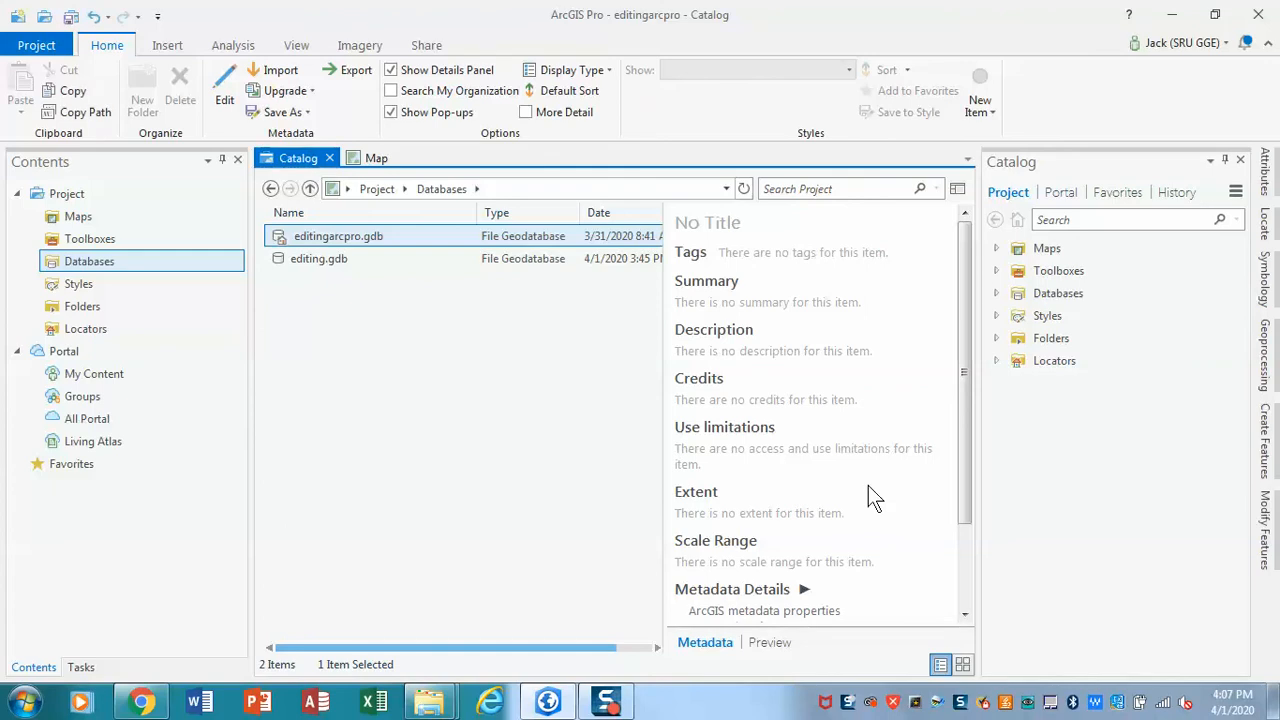
# - Start another feature class in editingarcpro.gdb named Ponds with Polygon as its feature type
pyautogui.rightClick(410, 236)
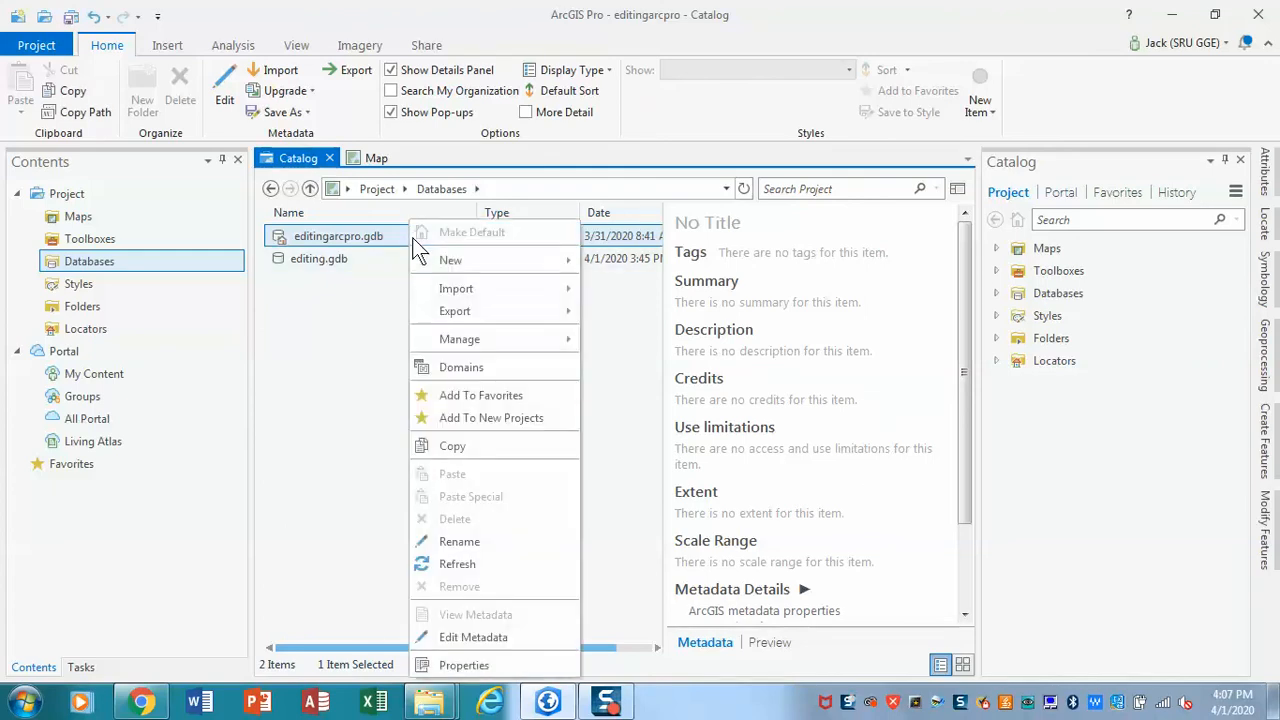
pyautogui.moveTo(455, 262)
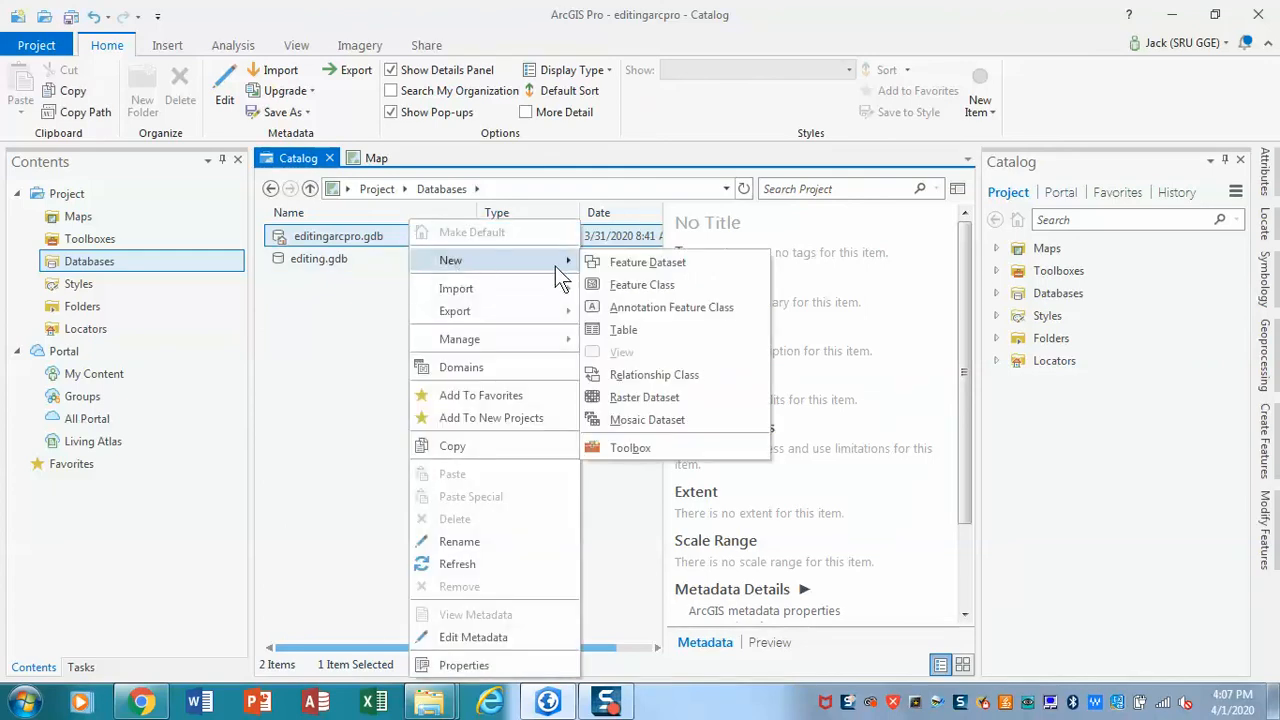
pyautogui.click(637, 284)
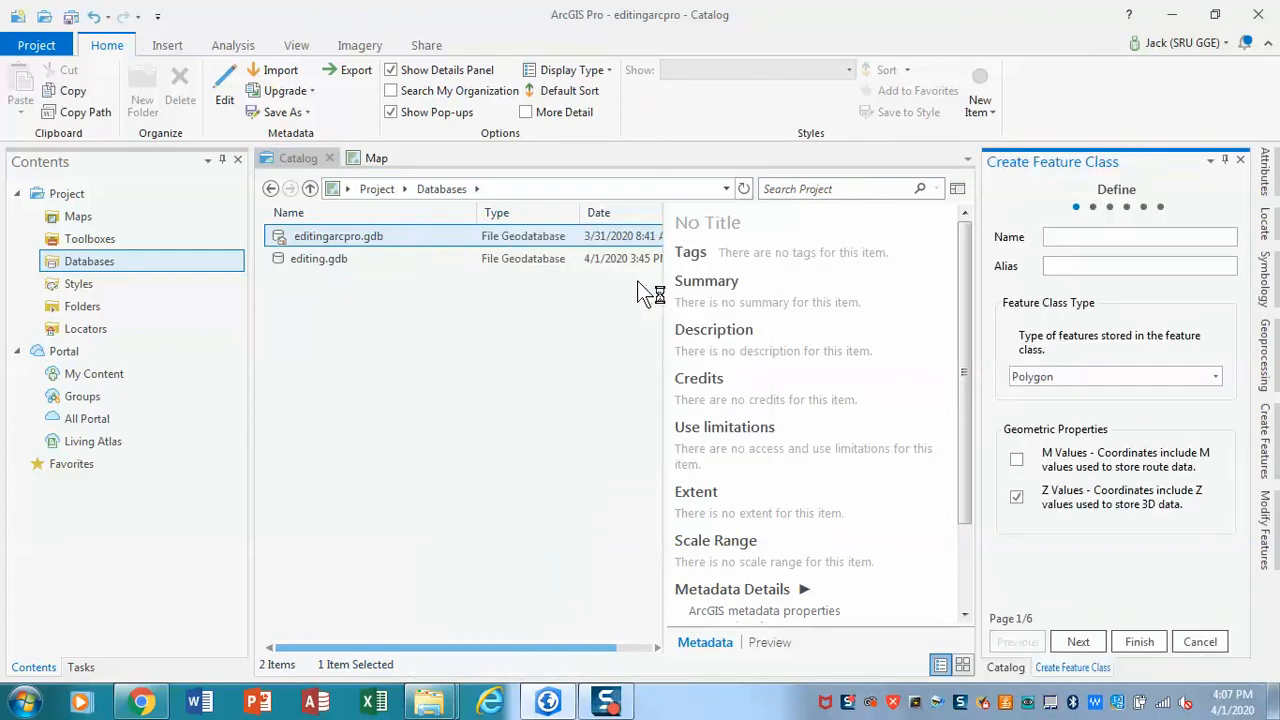
pyautogui.click(1080, 237)
pyautogui.write('Ponds')
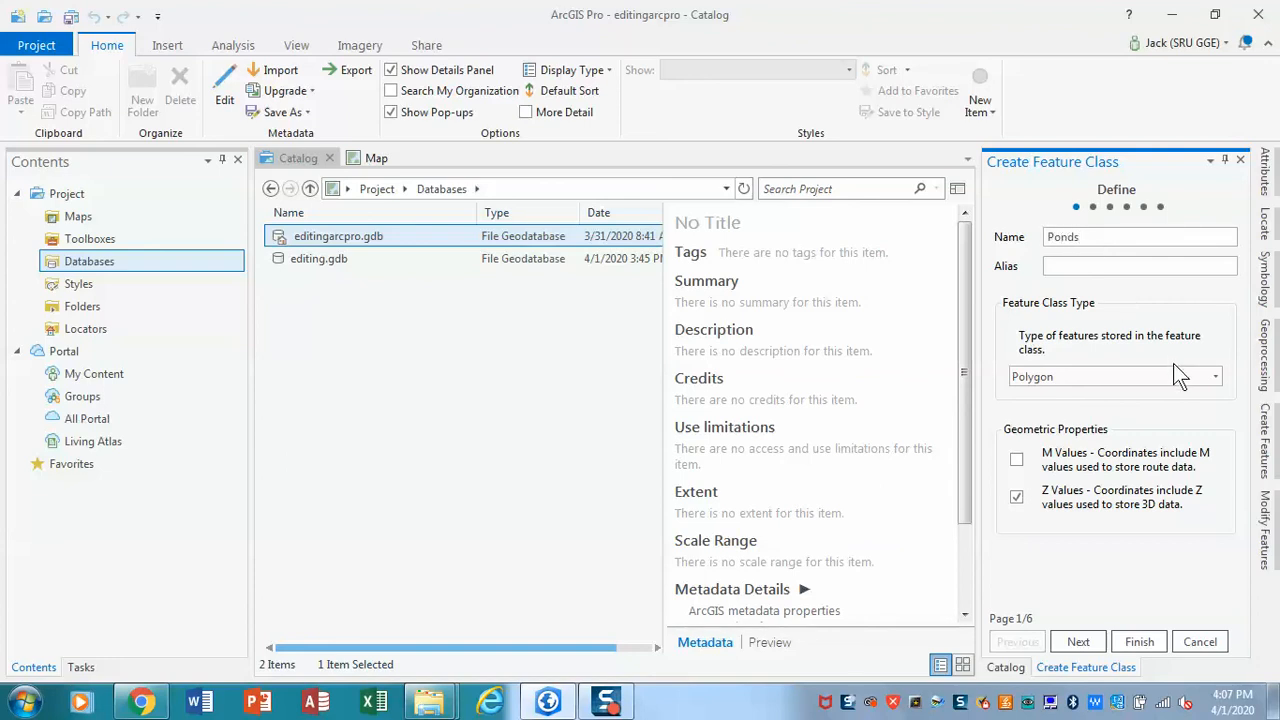
# - Add a Text field for the name to the Ponds feature class
pyautogui.click(1080, 641)
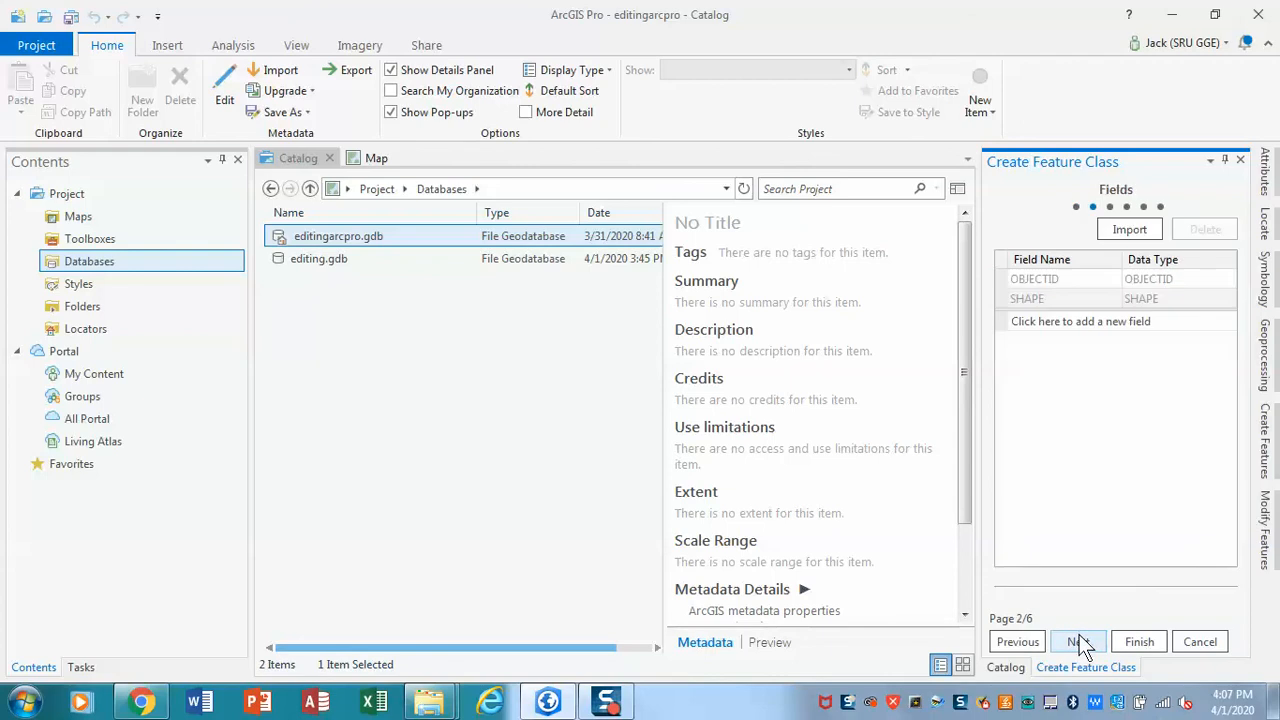
pyautogui.click(1107, 325)
pyautogui.write('Name')
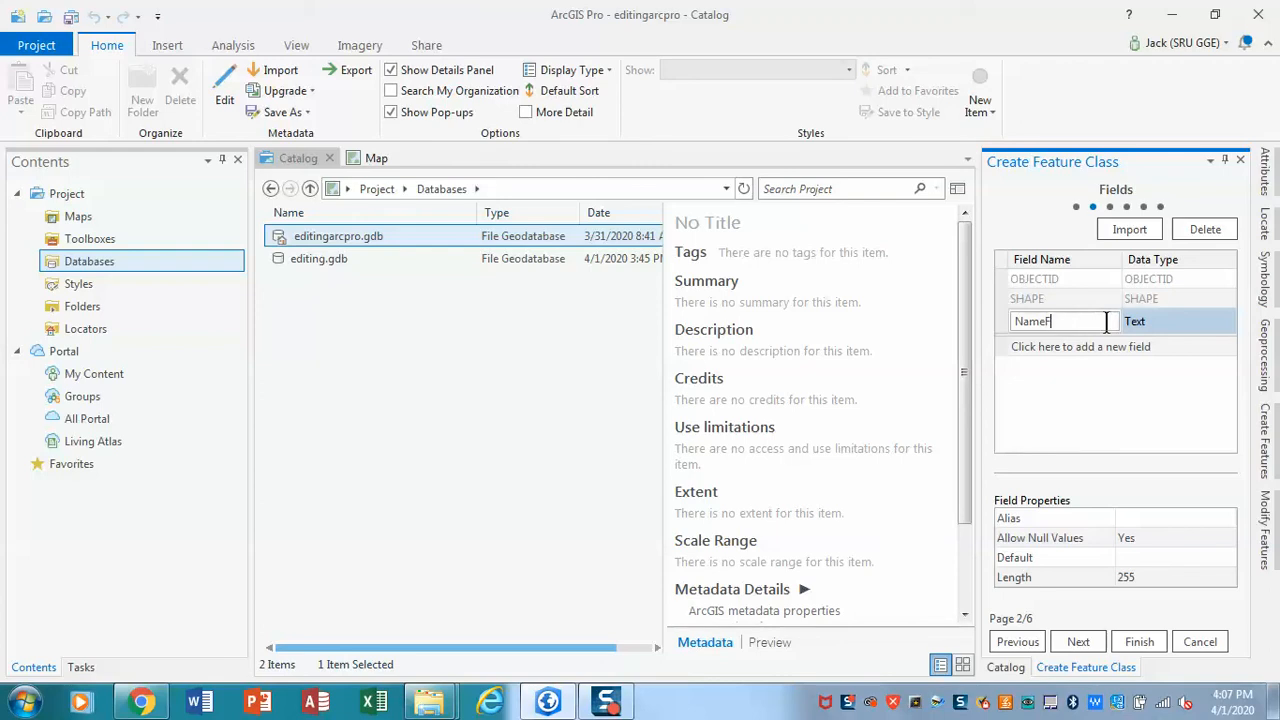
pyautogui.click(1080, 645)
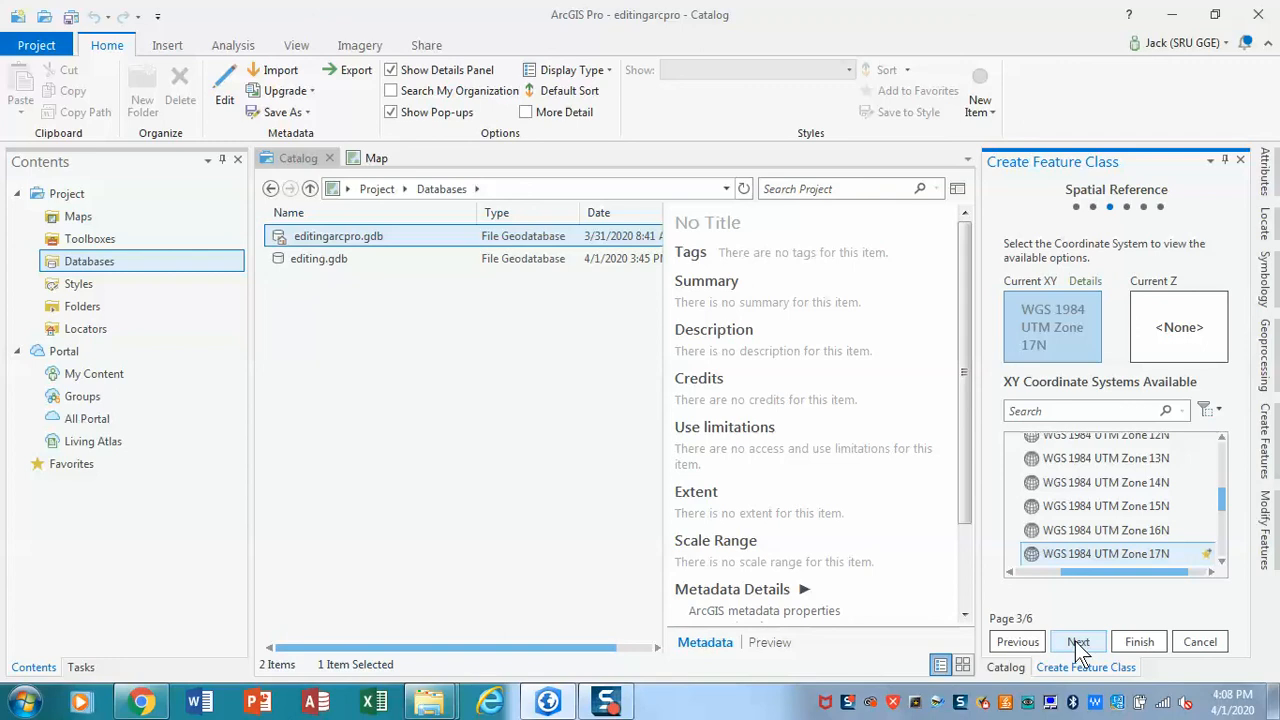
# - Create Ponds in WGS 1984 UTM Zone 17N with default tolerance, resolution and storage settings, and check the contents of editingarcpro.gdb
pyautogui.click(1080, 645)
pyautogui.click(1080, 645)
pyautogui.click(1080, 645)
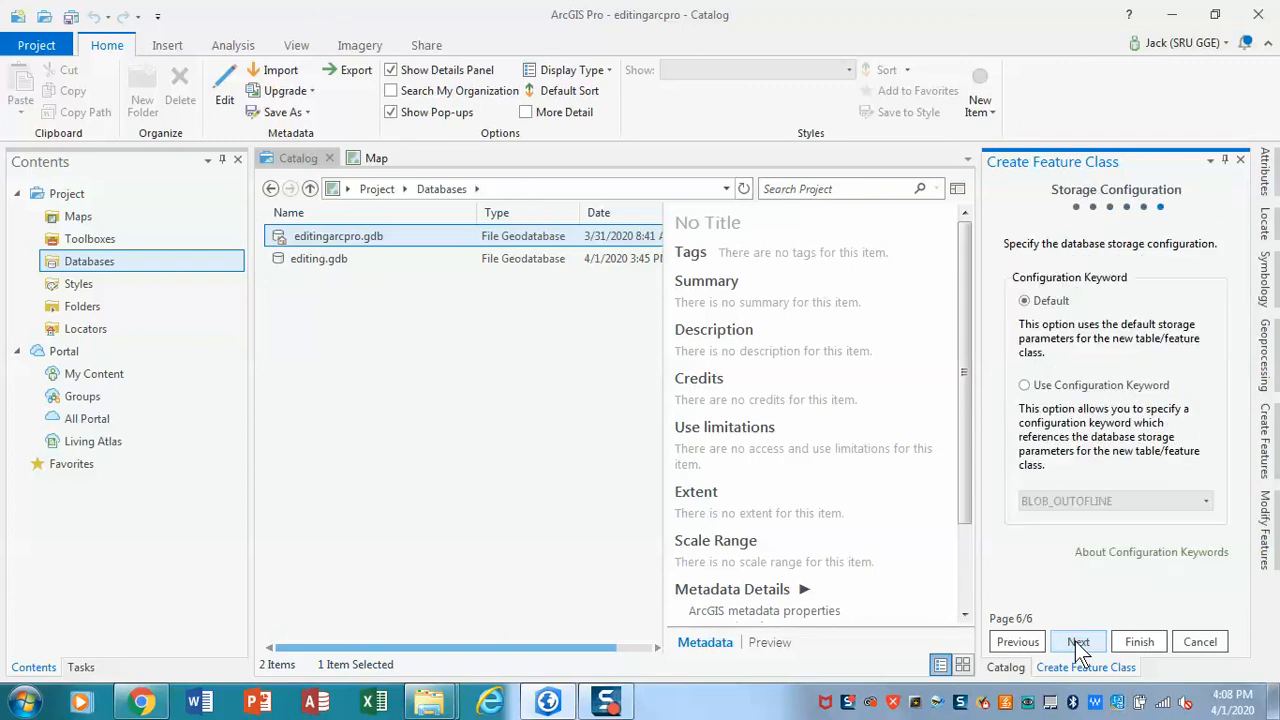
pyautogui.click(1130, 646)
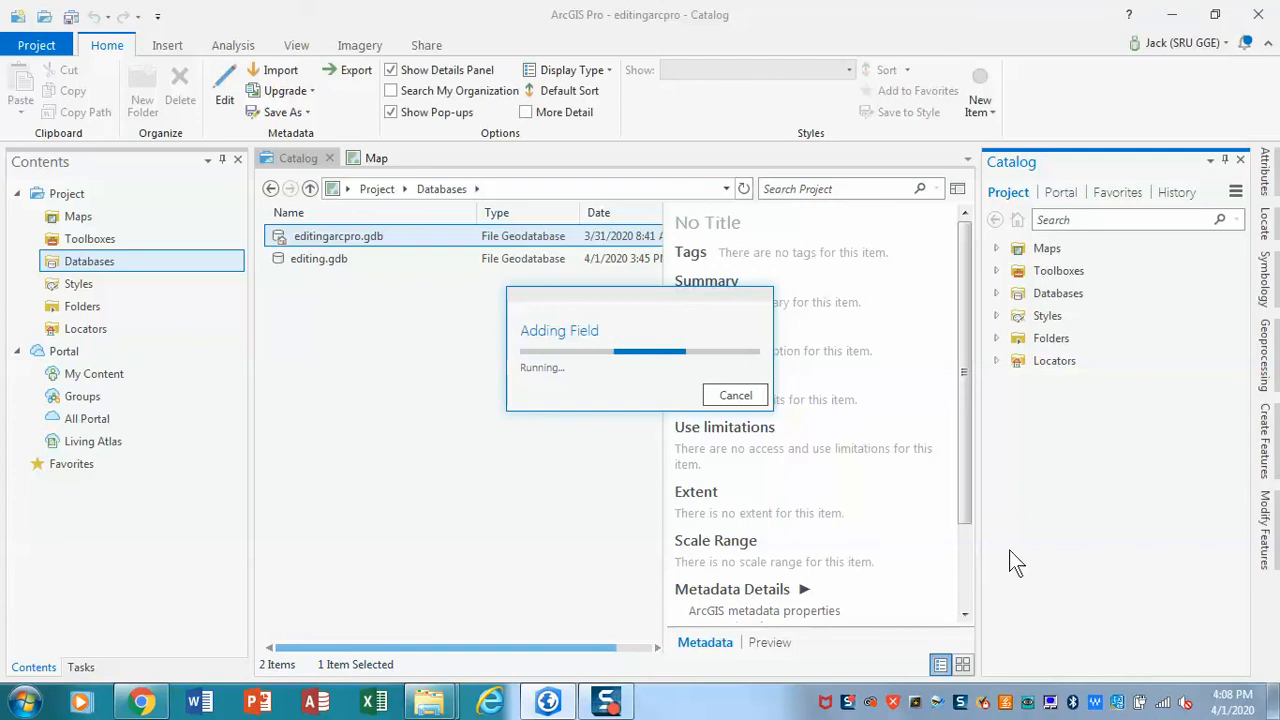
pyautogui.doubleClick(319, 236)
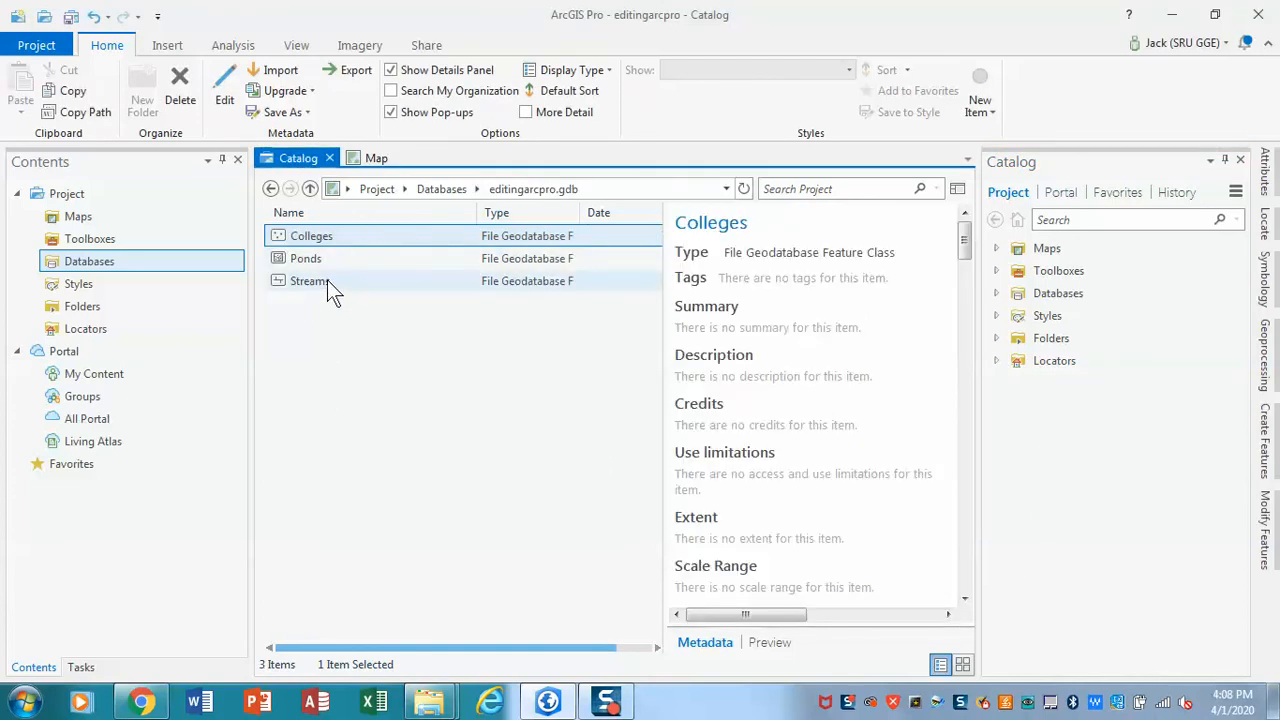
# - Switch to the map and collapse the basemap service and the existing geodatabase in its data source list
pyautogui.click(374, 162)
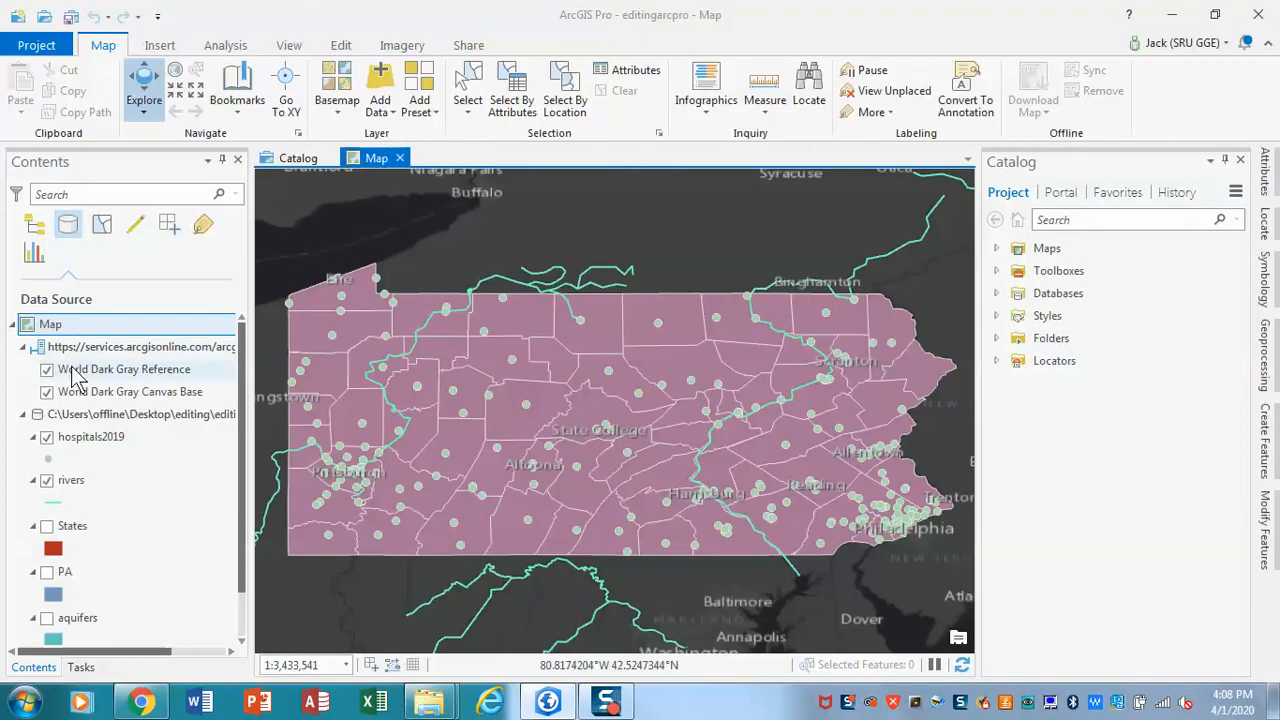
pyautogui.click(25, 350)
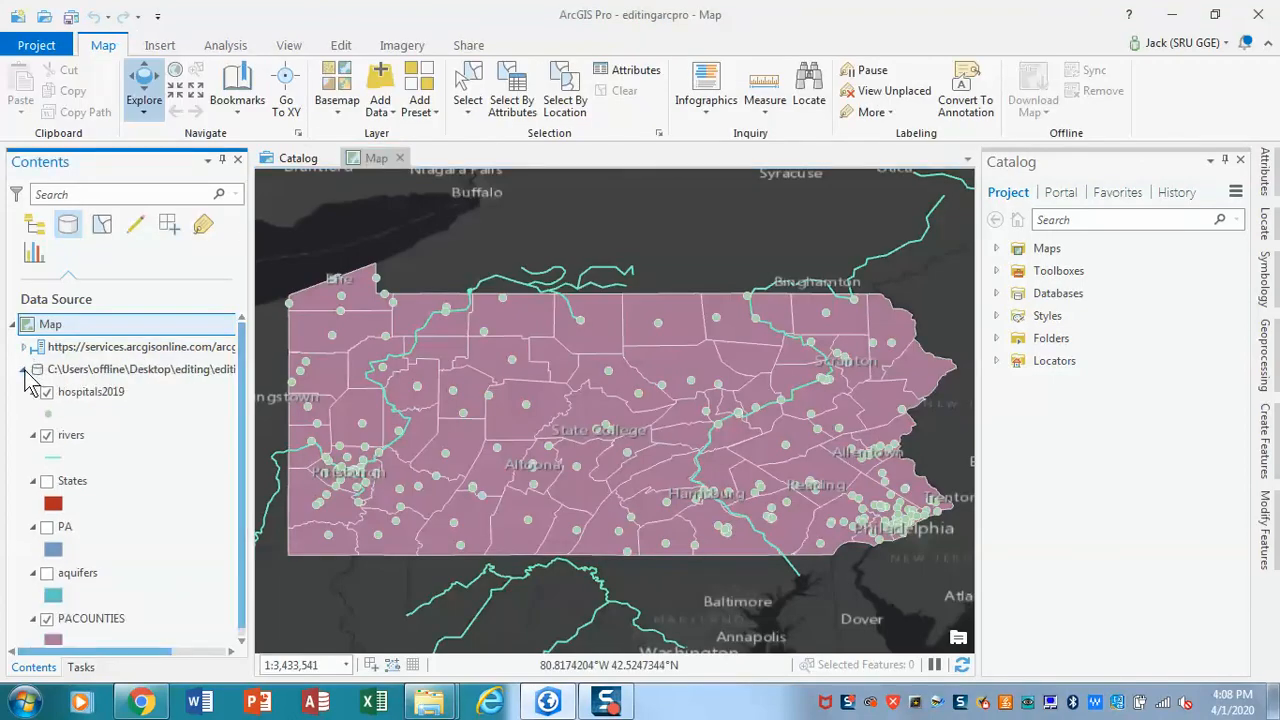
pyautogui.click(25, 371)
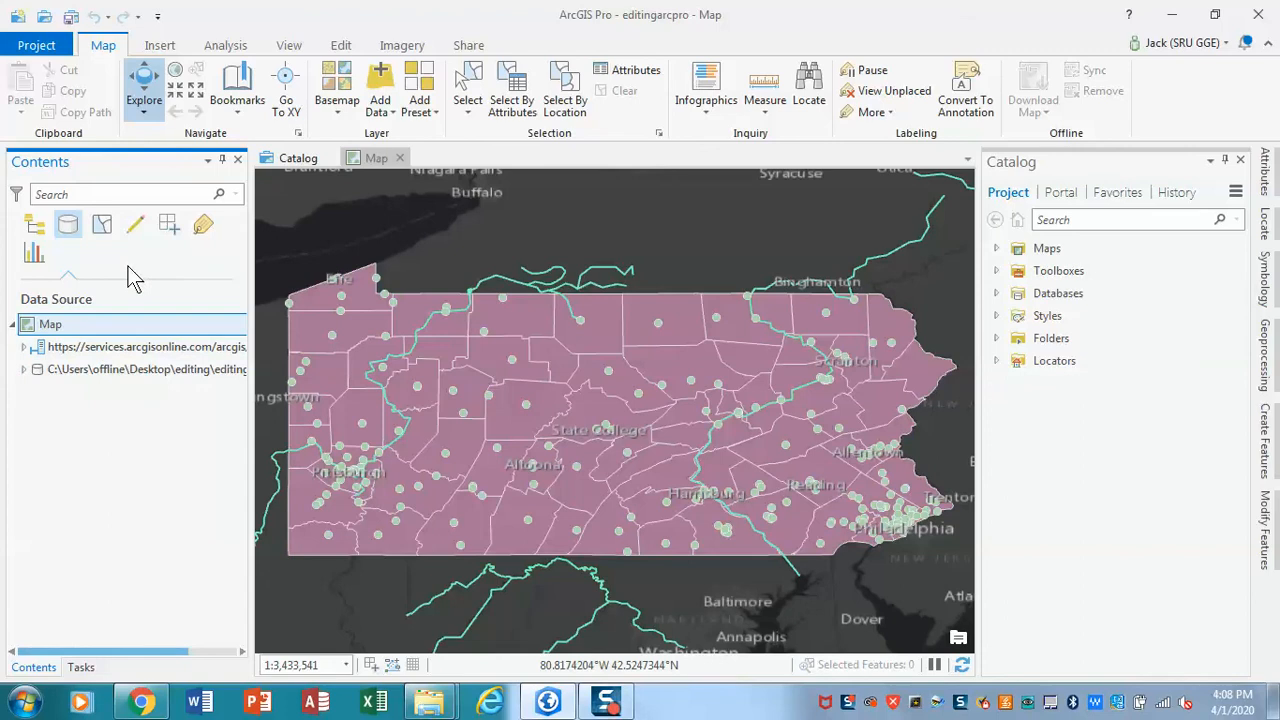
# - Add Colleges, Ponds and Streams from the project's editingarcpro.gdb database to the map
pyautogui.click(379, 100)
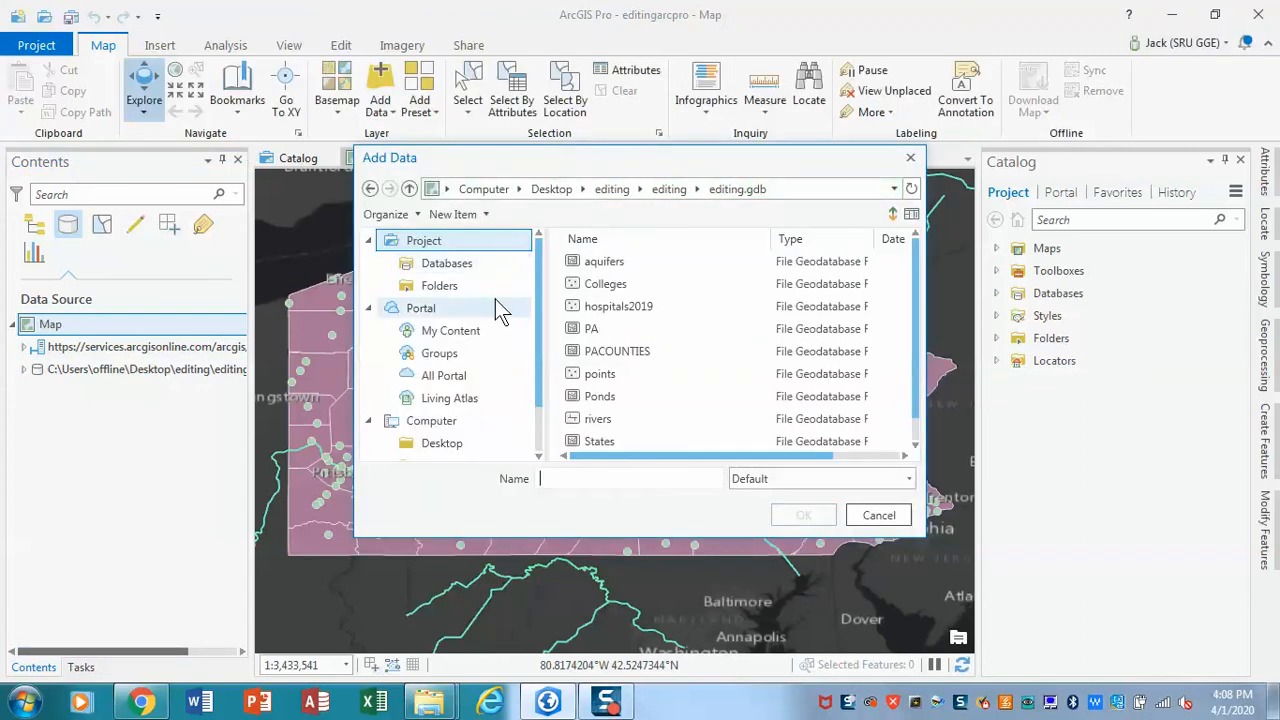
pyautogui.click(441, 268)
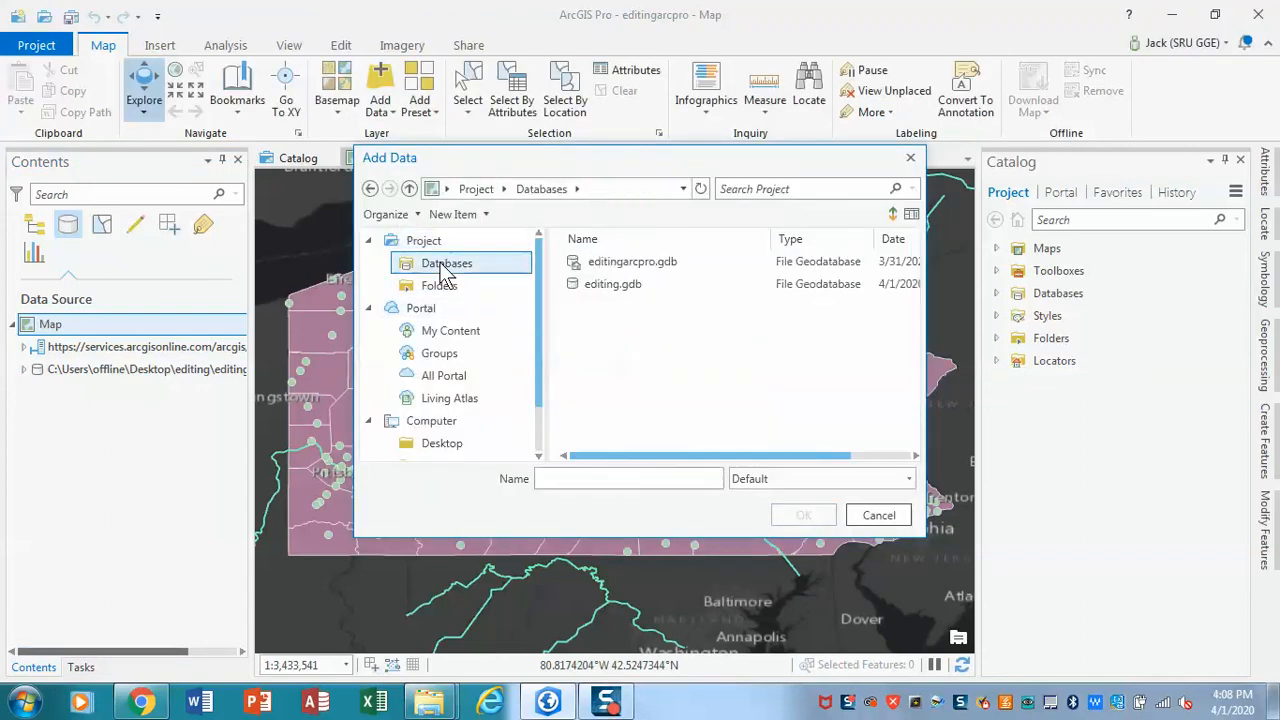
pyautogui.doubleClick(606, 261)
pyautogui.click(607, 263)
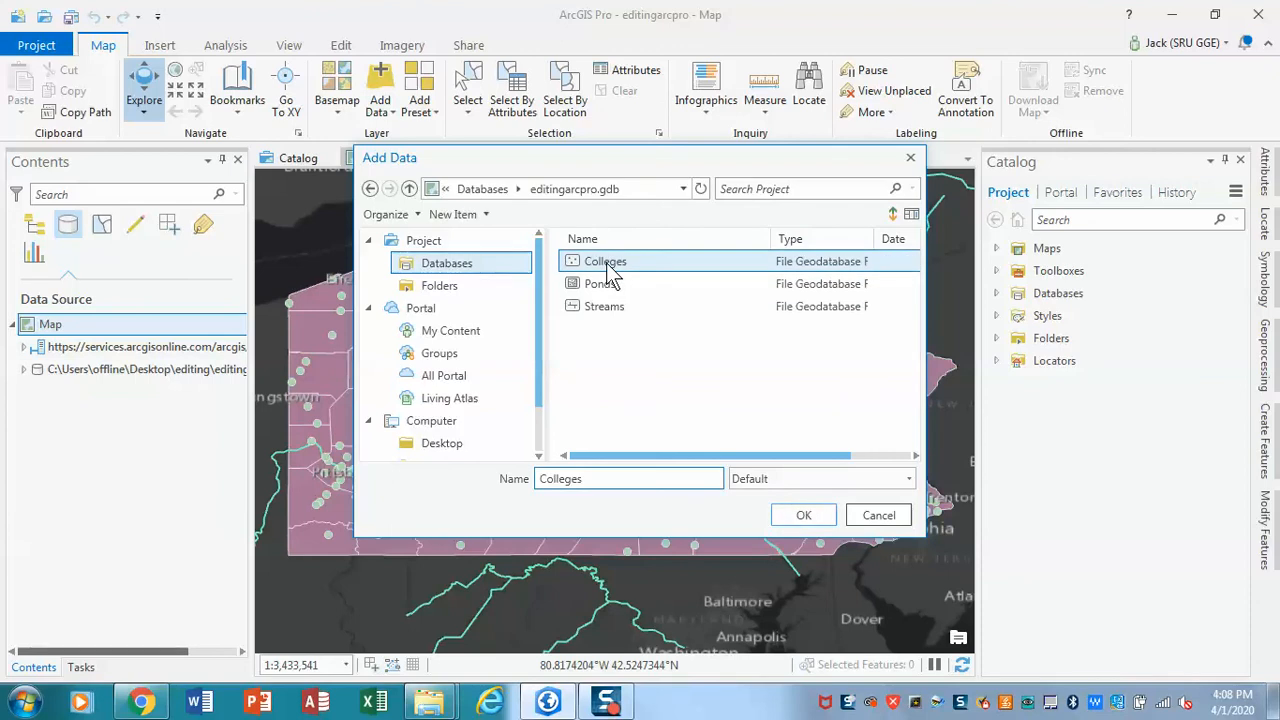
pyautogui.keyDown('shift'); pyautogui.click(603, 308); pyautogui.keyUp('shift')
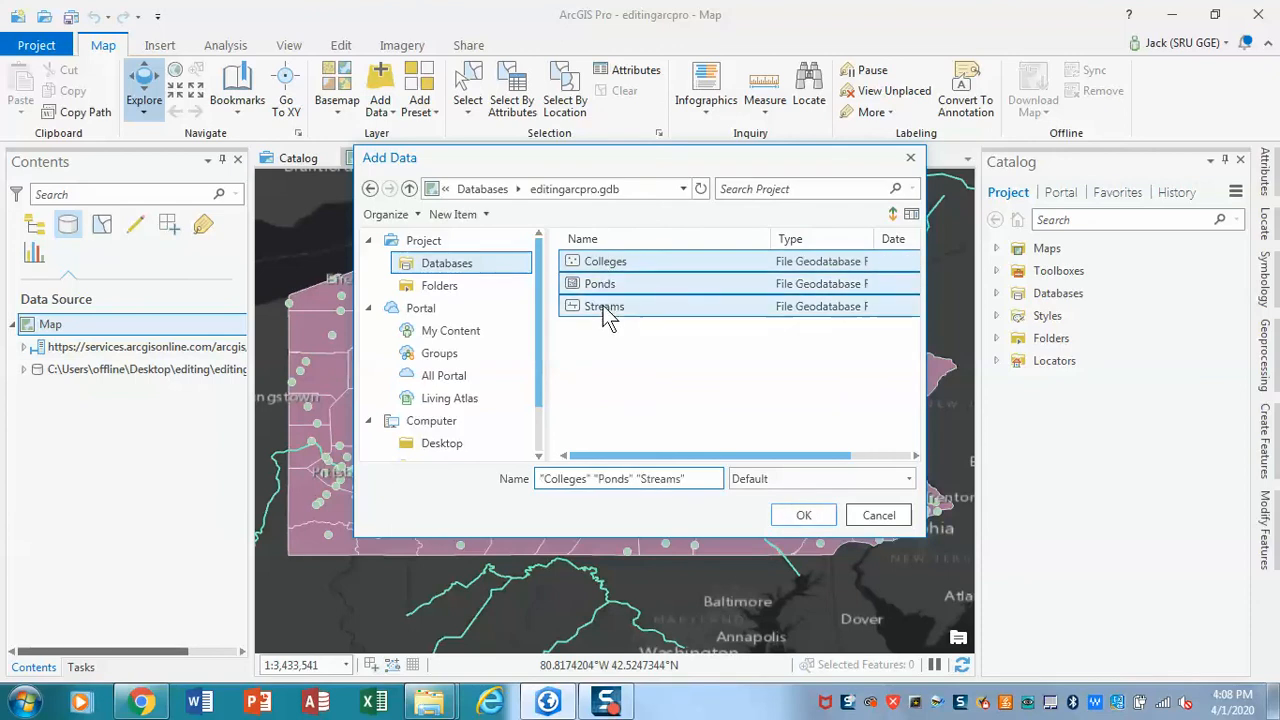
pyautogui.click(803, 516)
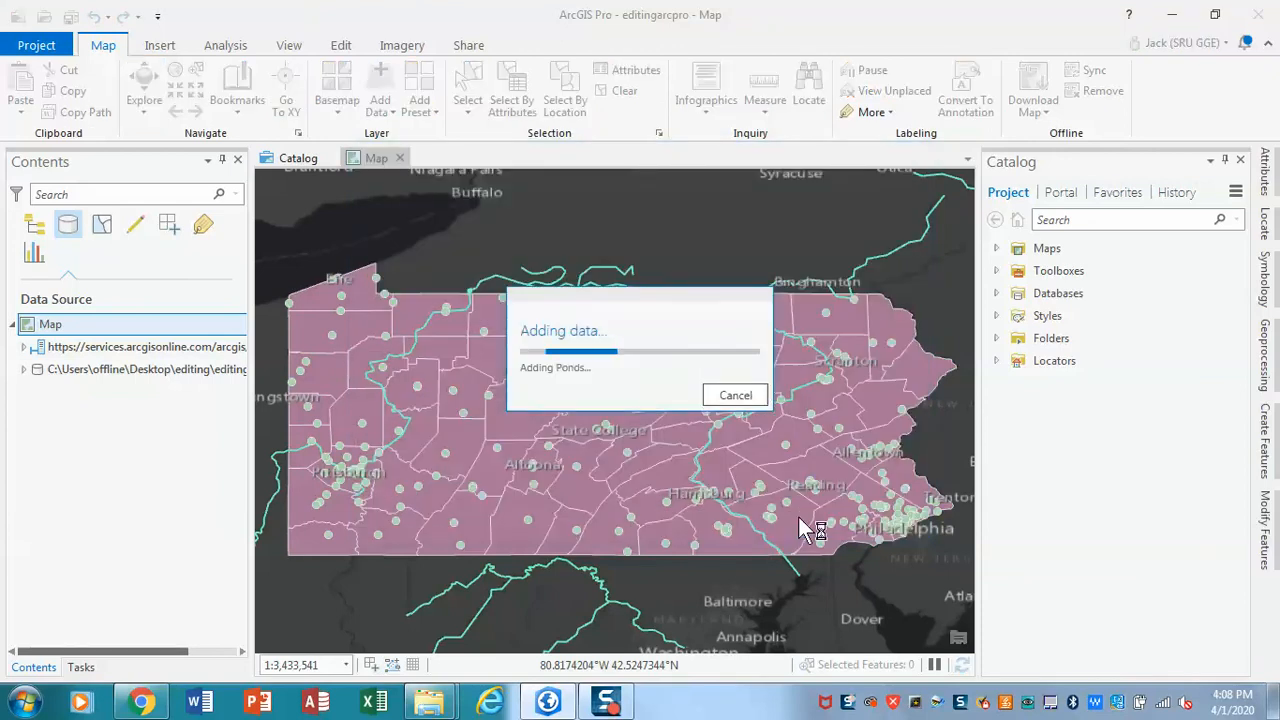